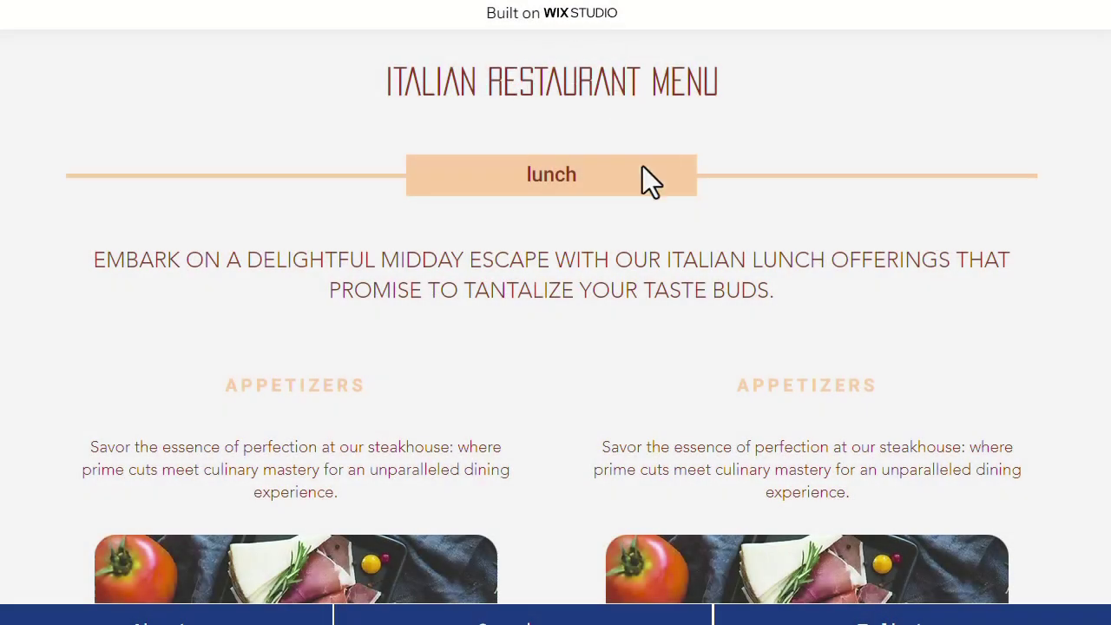
Scroll down through the live menu page, briefly back up, then down again.
{"action": "scroll", "coordinate": [590, 210], "scroll_direction": "down", "scroll_amount": 2}
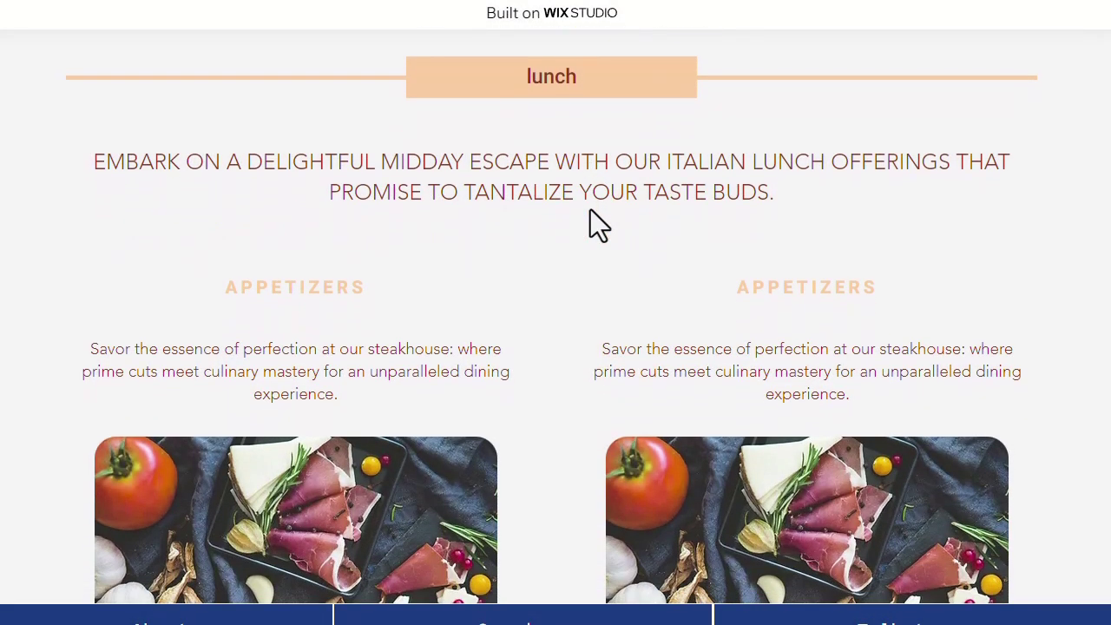
{"action": "scroll", "coordinate": [590, 210], "scroll_direction": "down", "scroll_amount": 5}
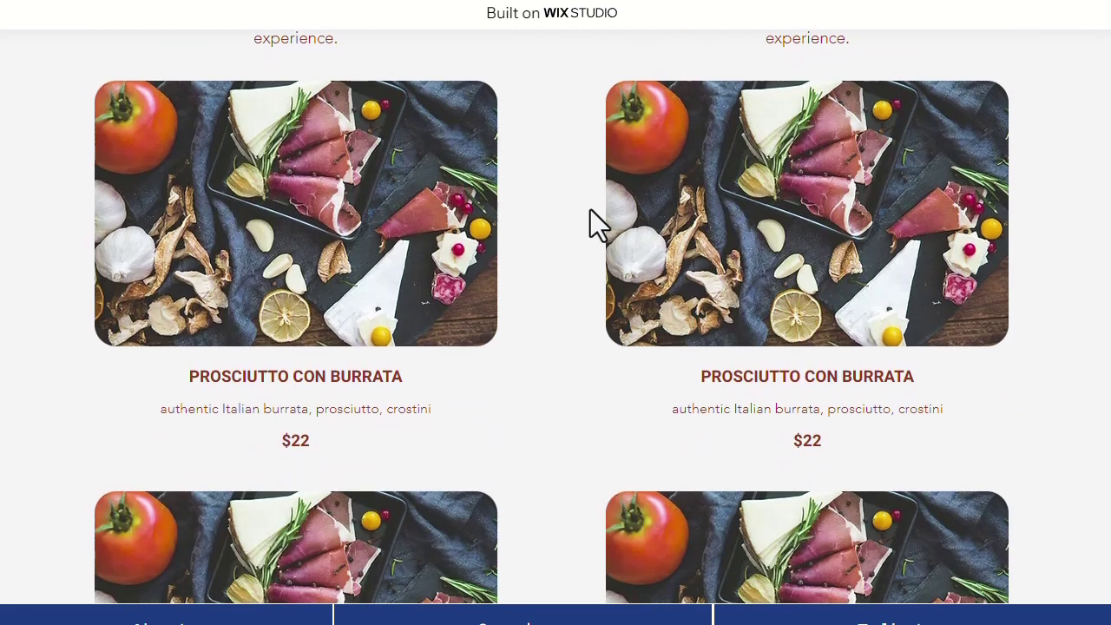
{"action": "scroll", "coordinate": [590, 209], "scroll_direction": "down", "scroll_amount": 4}
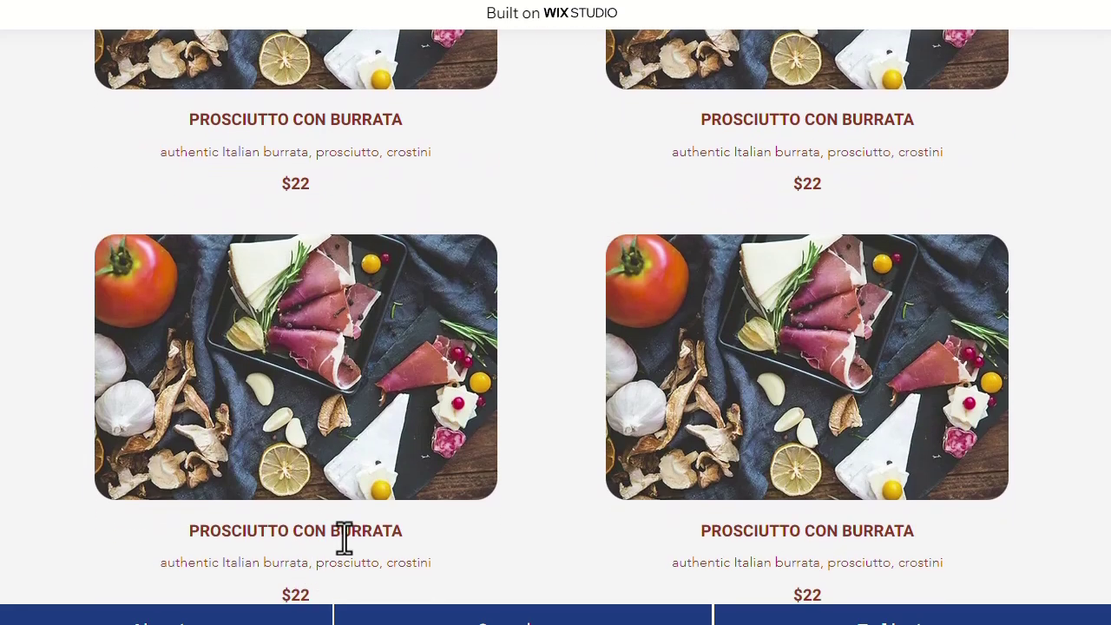
{"action": "scroll", "coordinate": [729, 538], "scroll_direction": "down", "scroll_amount": 10}
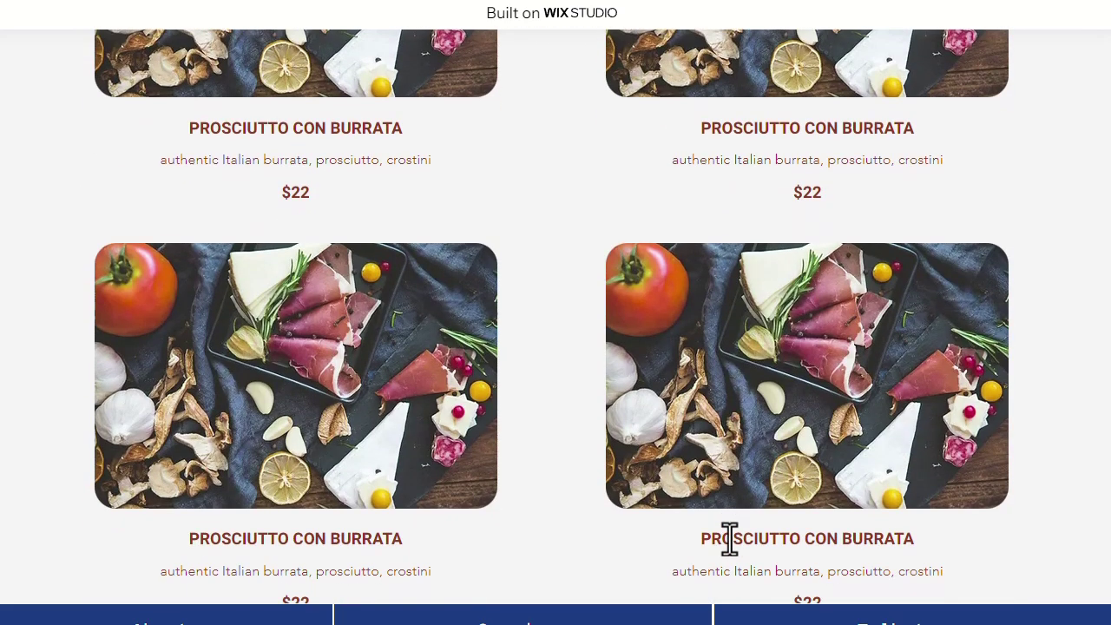
{"action": "scroll", "coordinate": [729, 538], "scroll_direction": "down", "scroll_amount": 10}
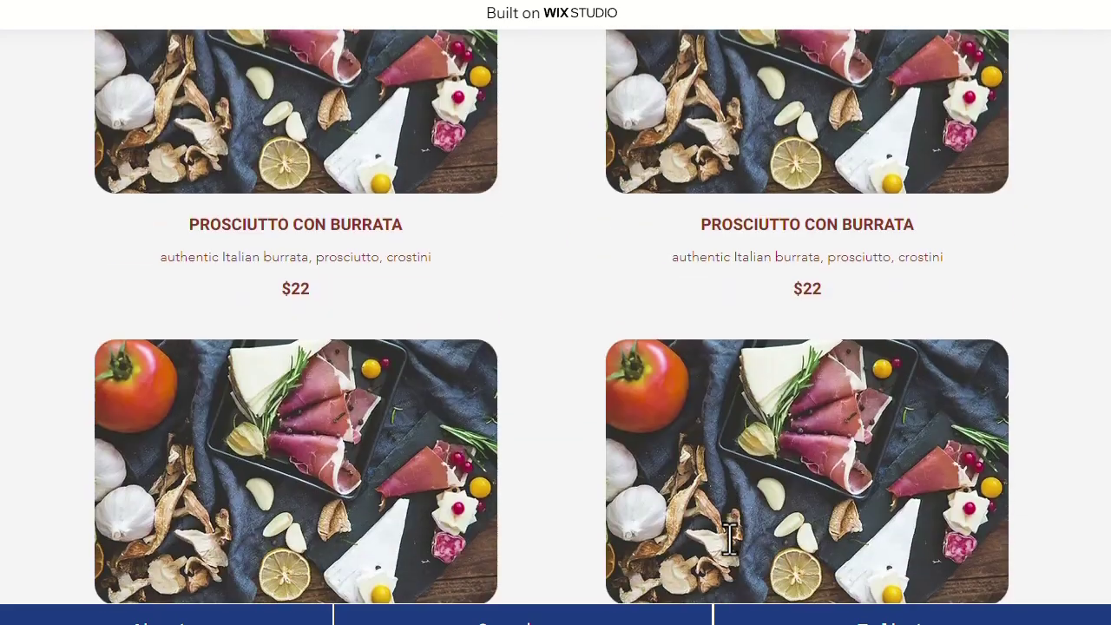
{"action": "scroll", "coordinate": [729, 538], "scroll_direction": "down", "scroll_amount": 8}
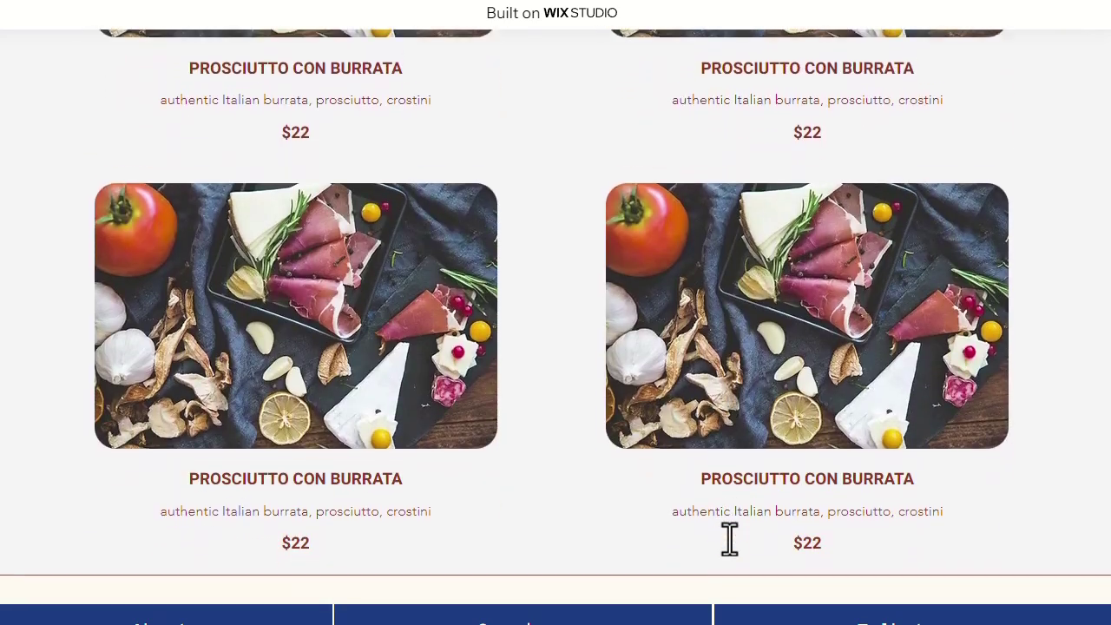
{"action": "scroll", "coordinate": [729, 538], "scroll_direction": "down", "scroll_amount": 10}
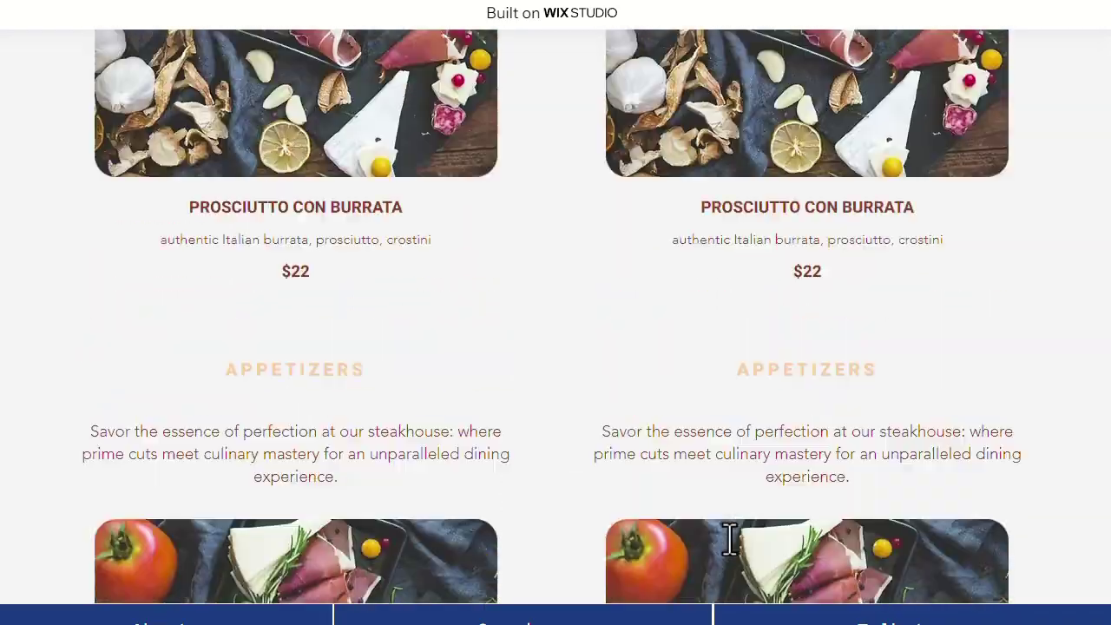
{"action": "scroll", "coordinate": [491, 403], "scroll_direction": "up", "scroll_amount": 6}
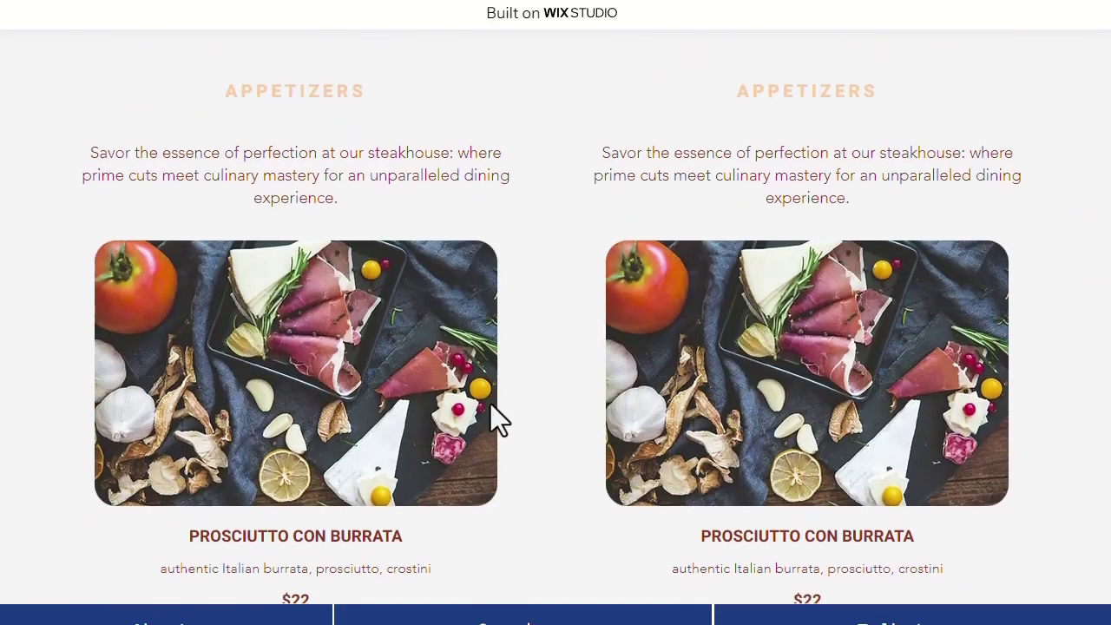
{"action": "scroll", "coordinate": [490, 404], "scroll_direction": "up", "scroll_amount": 4}
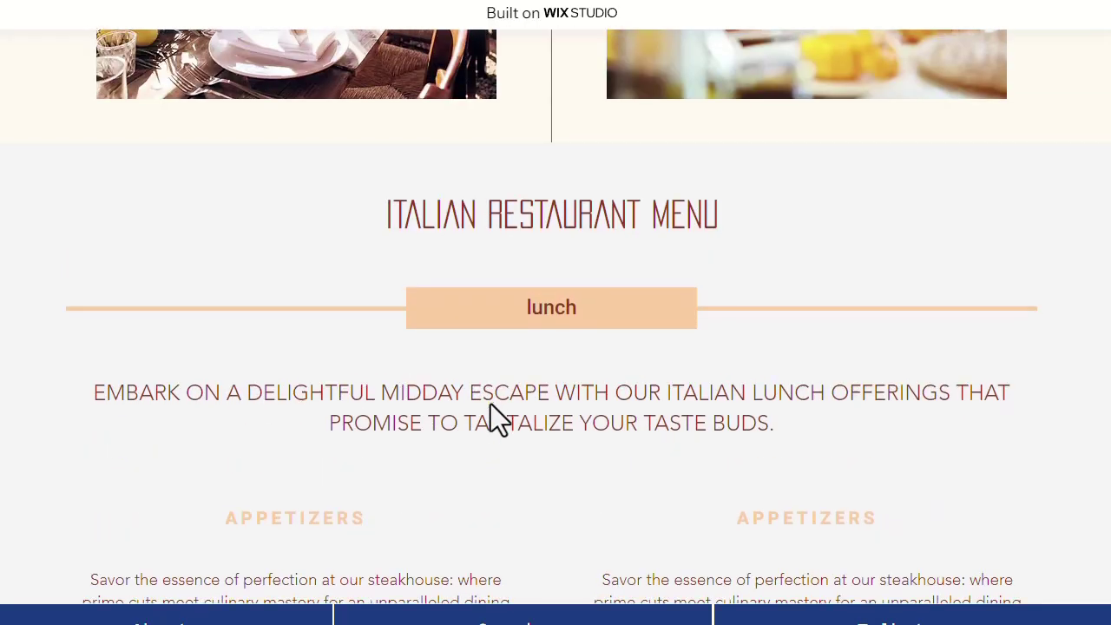
{"action": "scroll", "coordinate": [490, 404], "scroll_direction": "down", "scroll_amount": 1}
{"action": "scroll", "coordinate": [490, 405], "scroll_direction": "down", "scroll_amount": 1}
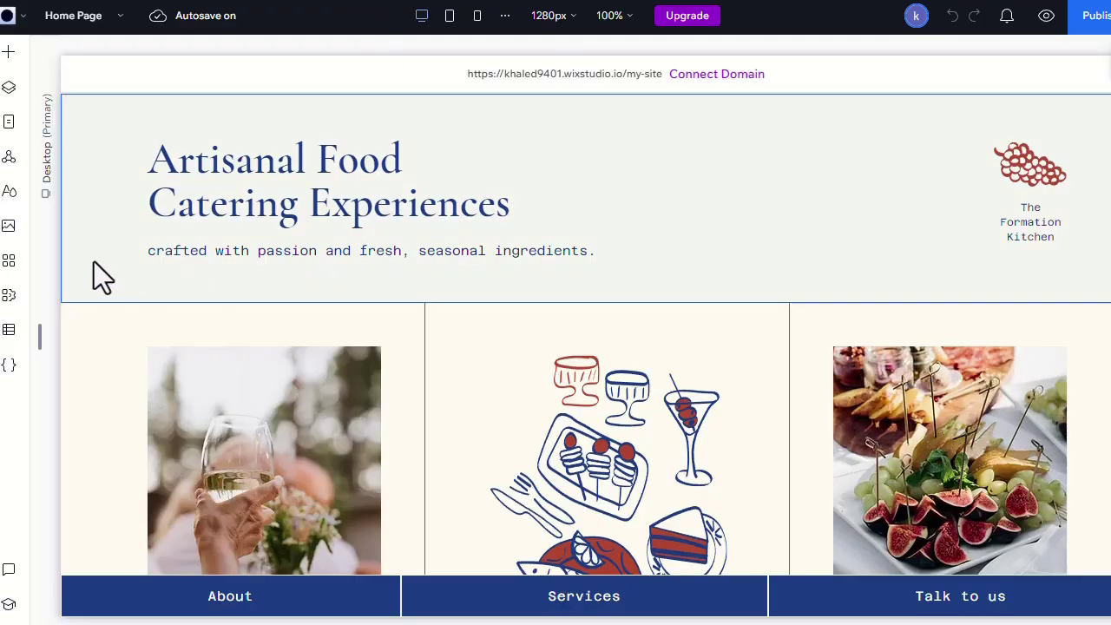
Search the App Market for 'restaurant menu' and add the Restaurant Menu app to the site.
{"action": "left_click", "coordinate": [10, 265]}
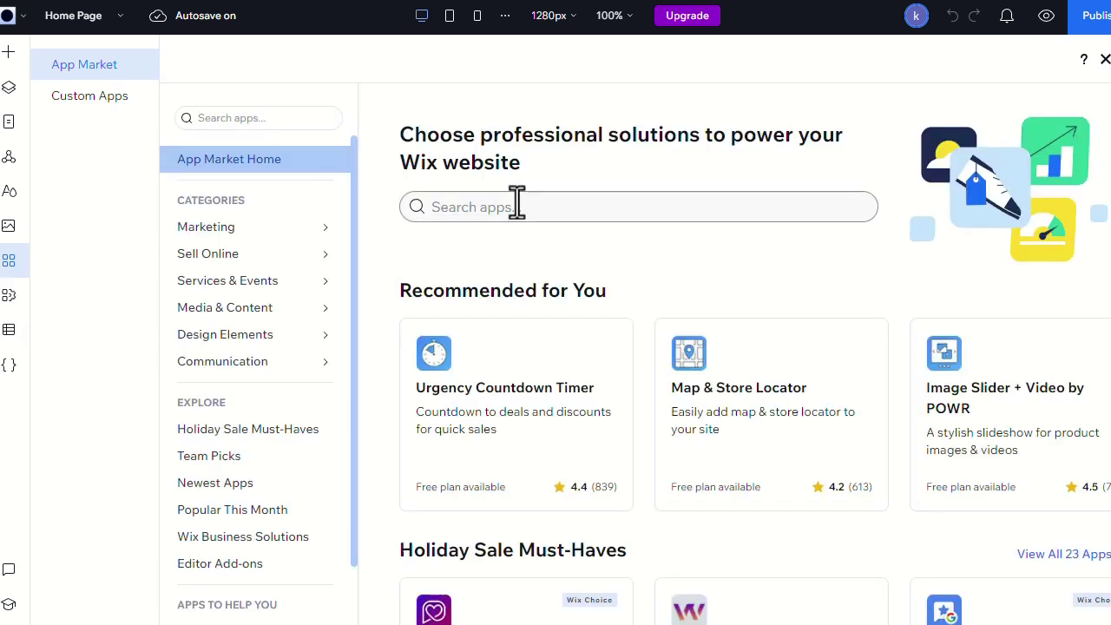
{"action": "left_click", "coordinate": [516, 206]}
{"action": "type", "text": "restaurant menu"}
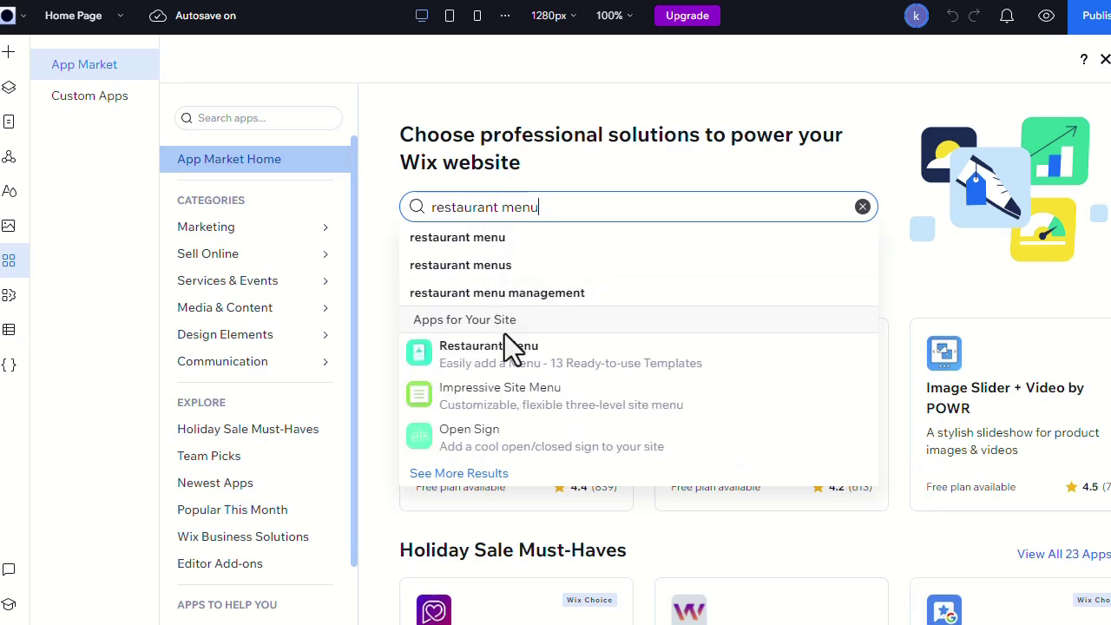
{"action": "left_click", "coordinate": [515, 369]}
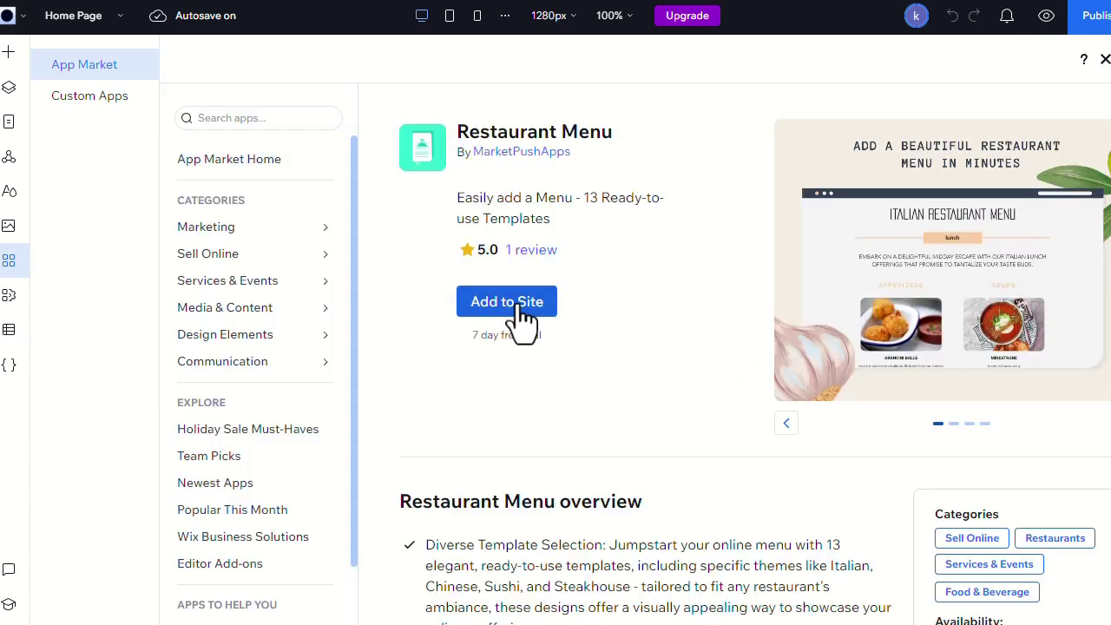
{"action": "left_click", "coordinate": [515, 303]}
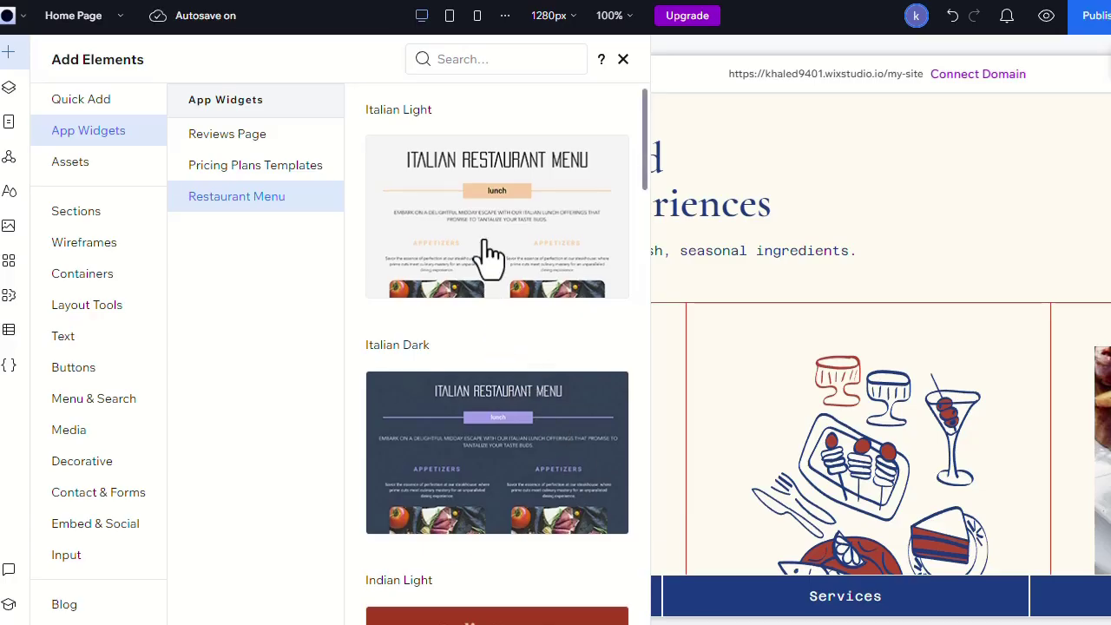
{"action": "scroll", "coordinate": [488, 256], "scroll_direction": "down", "scroll_amount": 4}
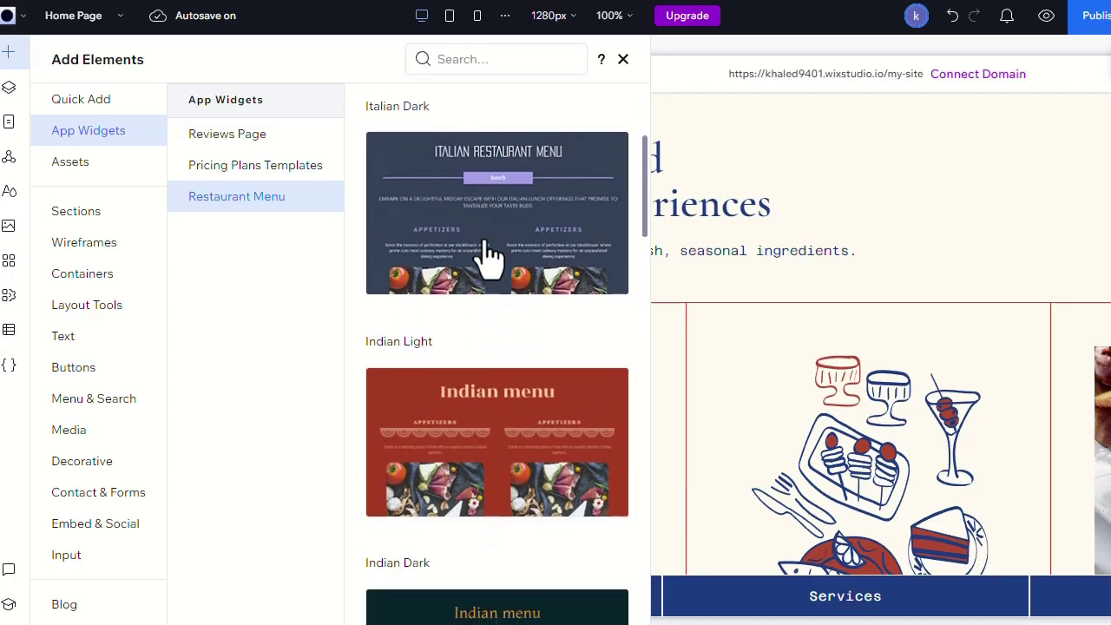
{"action": "scroll", "coordinate": [489, 256], "scroll_direction": "down", "scroll_amount": 9}
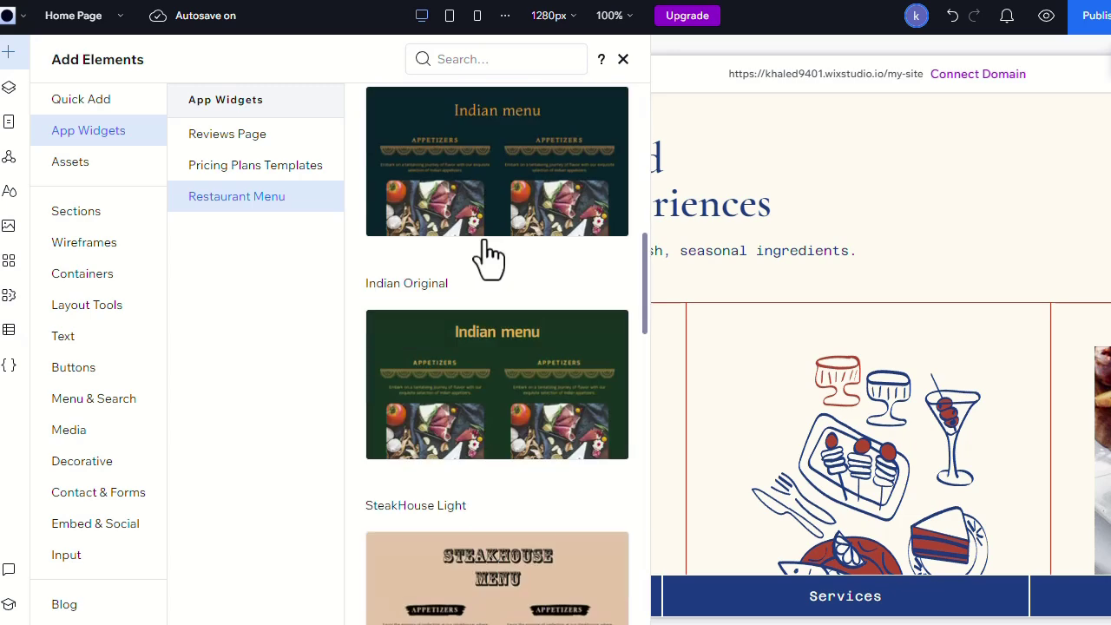
{"action": "scroll", "coordinate": [489, 256], "scroll_direction": "down", "scroll_amount": 6}
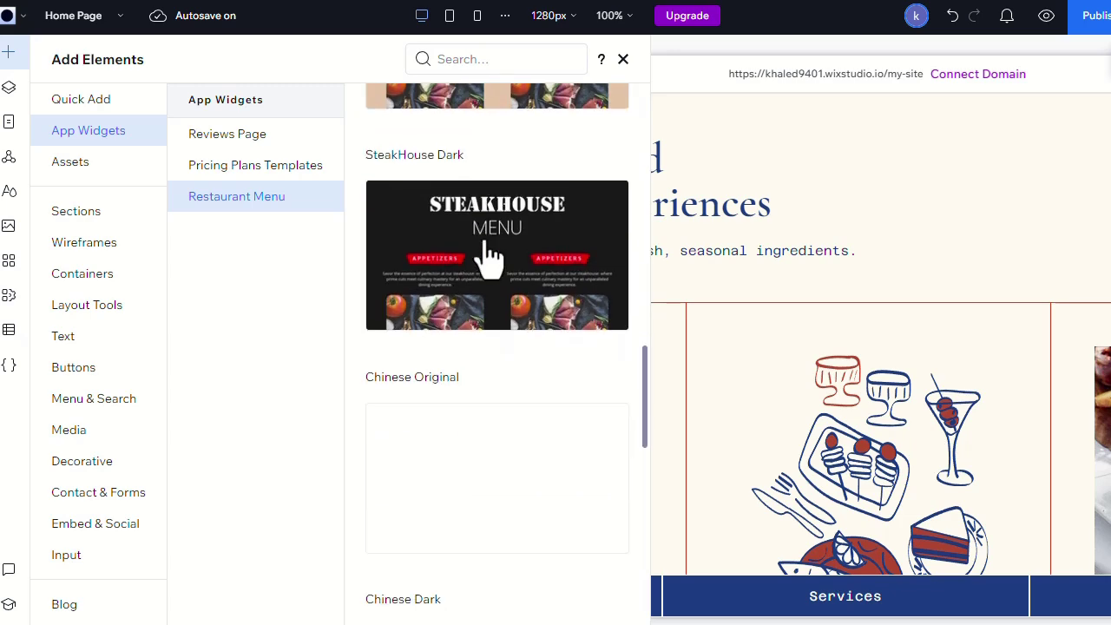
{"action": "scroll", "coordinate": [488, 256], "scroll_direction": "down", "scroll_amount": 2}
{"action": "scroll", "coordinate": [489, 256], "scroll_direction": "up", "scroll_amount": 9}
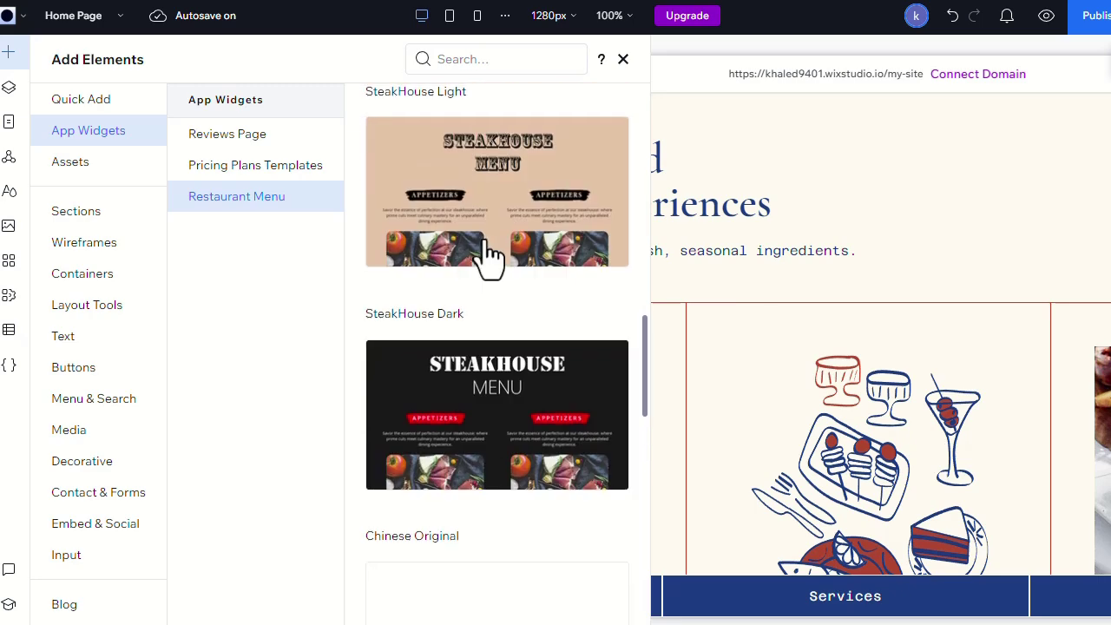
{"action": "scroll", "coordinate": [488, 256], "scroll_direction": "up", "scroll_amount": 8}
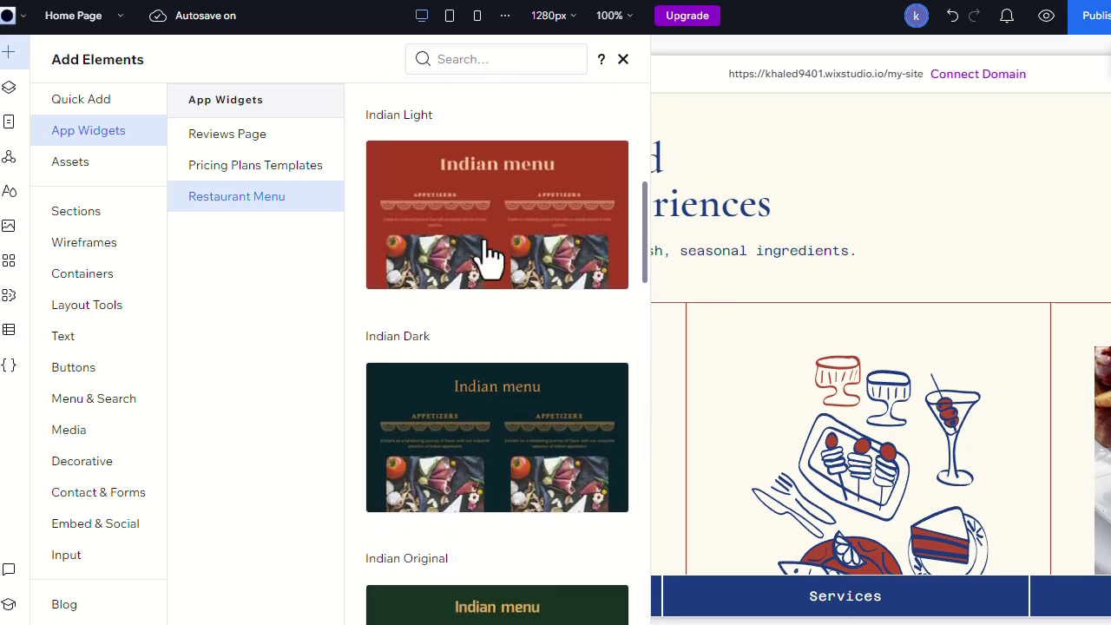
{"action": "scroll", "coordinate": [489, 256], "scroll_direction": "up", "scroll_amount": 4}
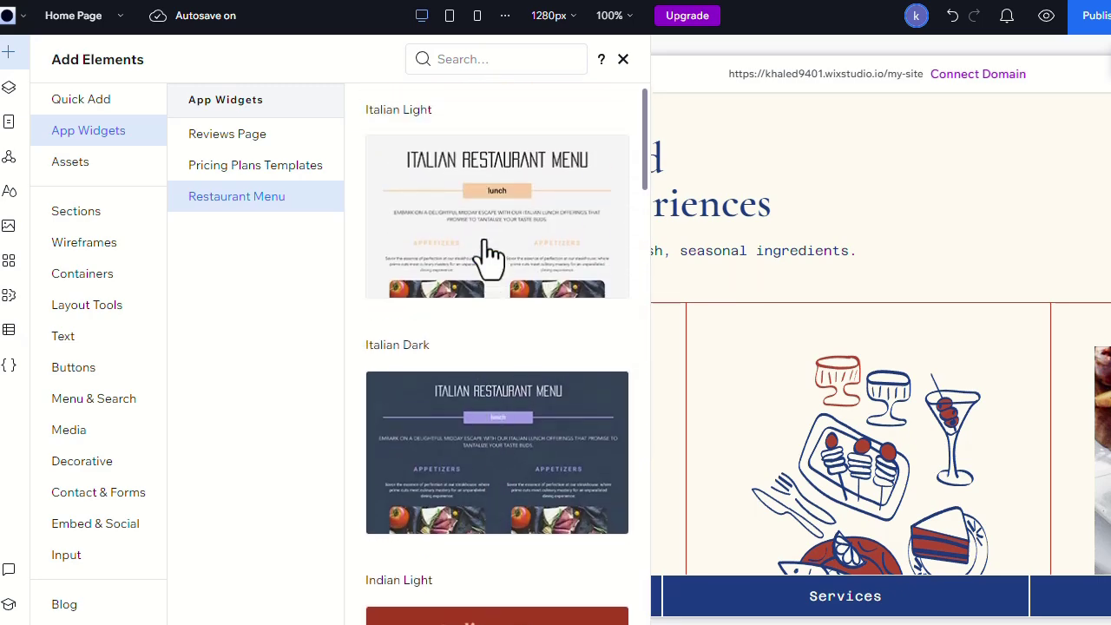
{"action": "scroll", "coordinate": [871, 292], "scroll_direction": "down", "scroll_amount": 10}
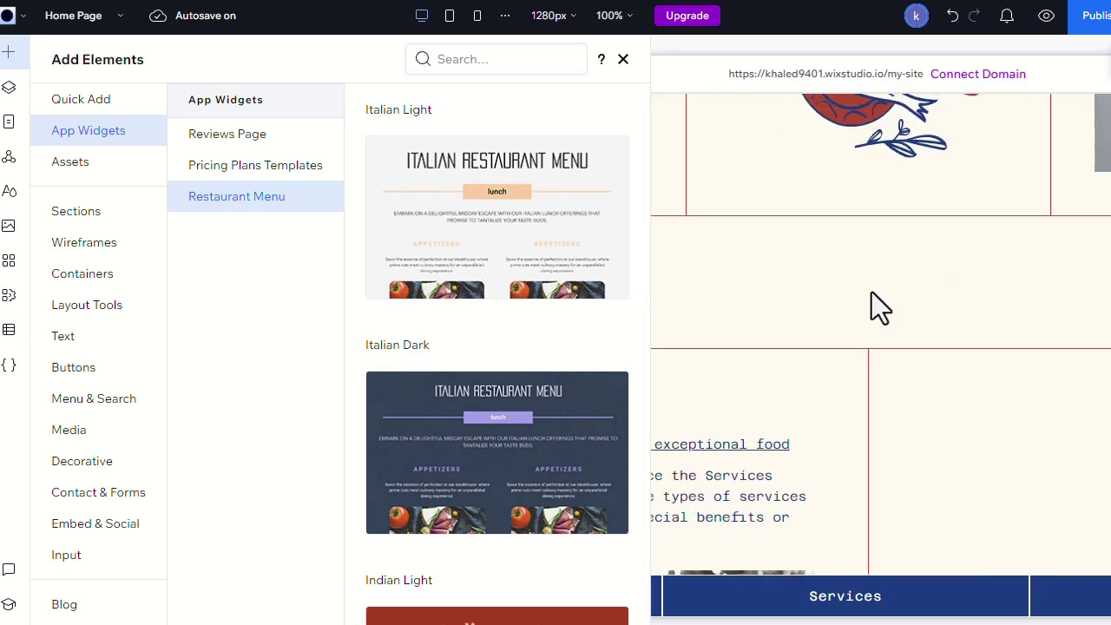
{"action": "scroll", "coordinate": [872, 292], "scroll_direction": "down", "scroll_amount": 10}
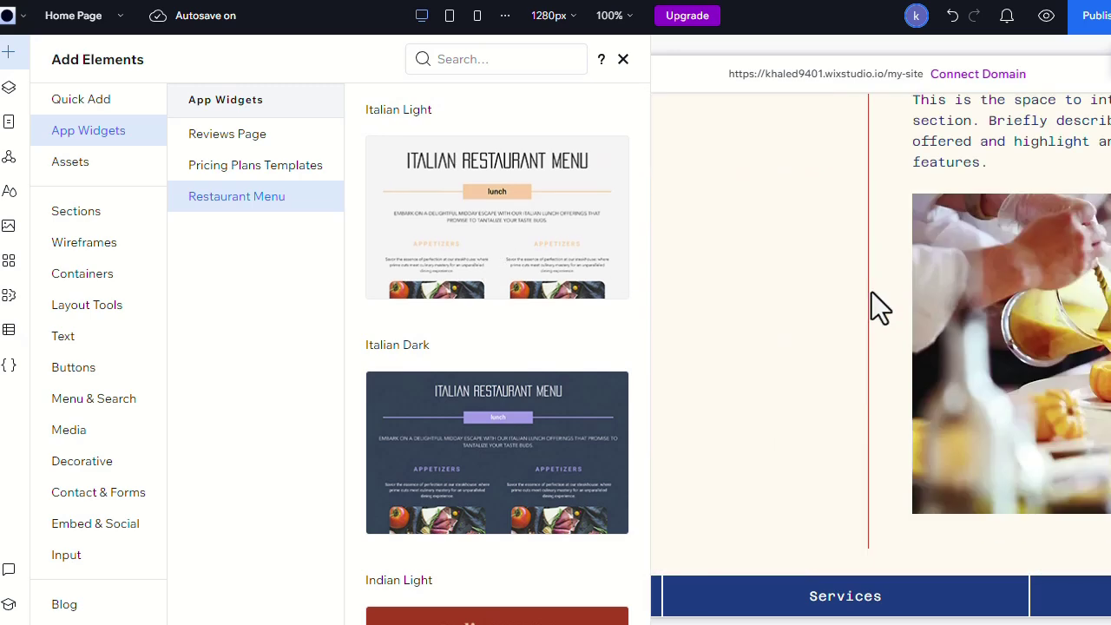
{"action": "scroll", "coordinate": [872, 291], "scroll_direction": "down", "scroll_amount": 2}
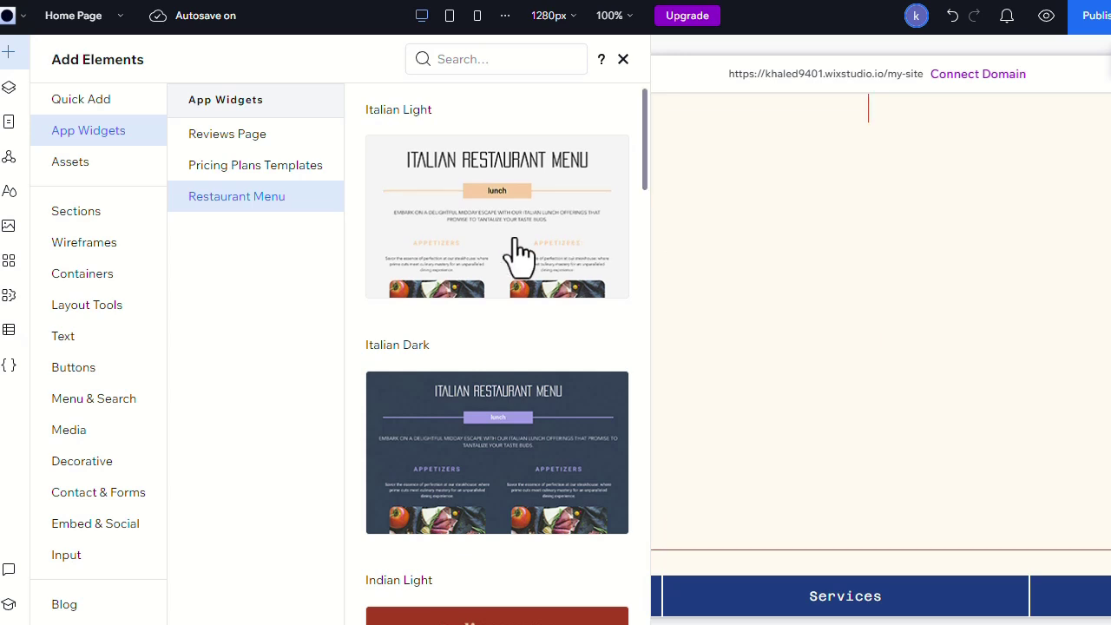
Place the Italian Light menu widget on the home page and stretch it to full width.
{"action": "left_click_drag", "start_coordinate": [517, 248], "coordinate": [694, 363]}
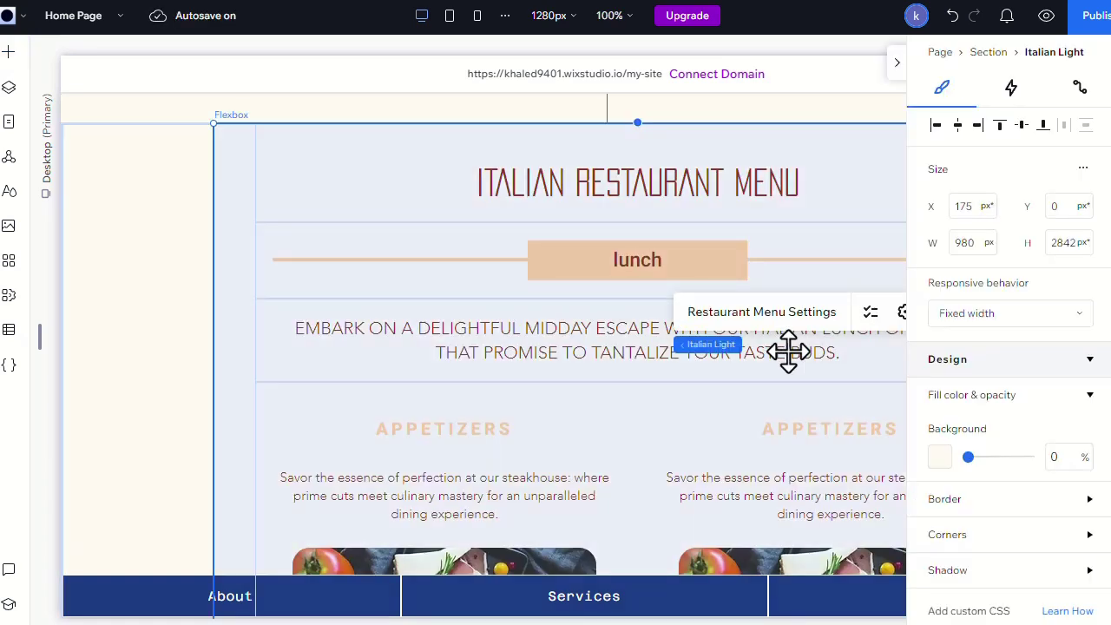
{"action": "left_click", "coordinate": [897, 62]}
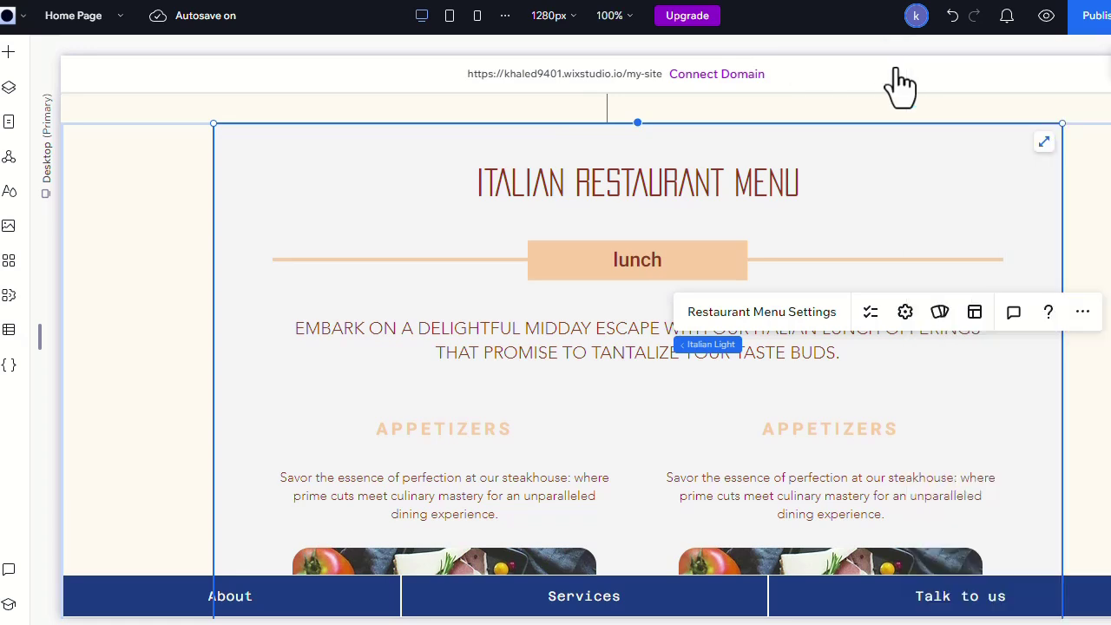
{"action": "left_click", "coordinate": [1044, 143]}
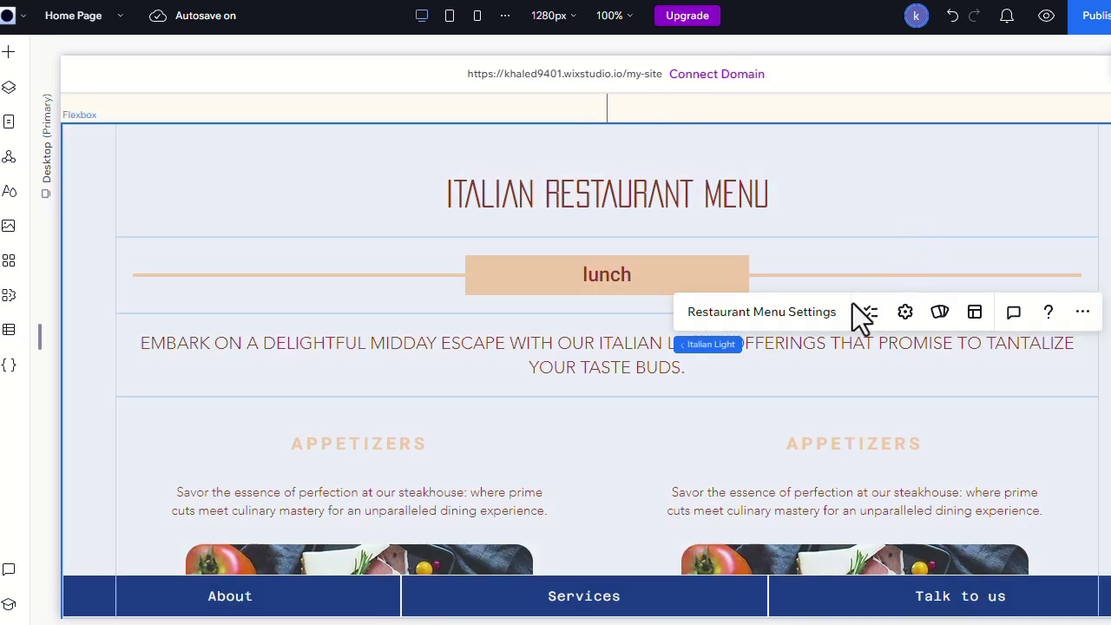
Set Number of Sections to 4 in the Restaurant Menu settings, adding the Appetizers sections.
{"action": "left_click", "coordinate": [793, 328]}
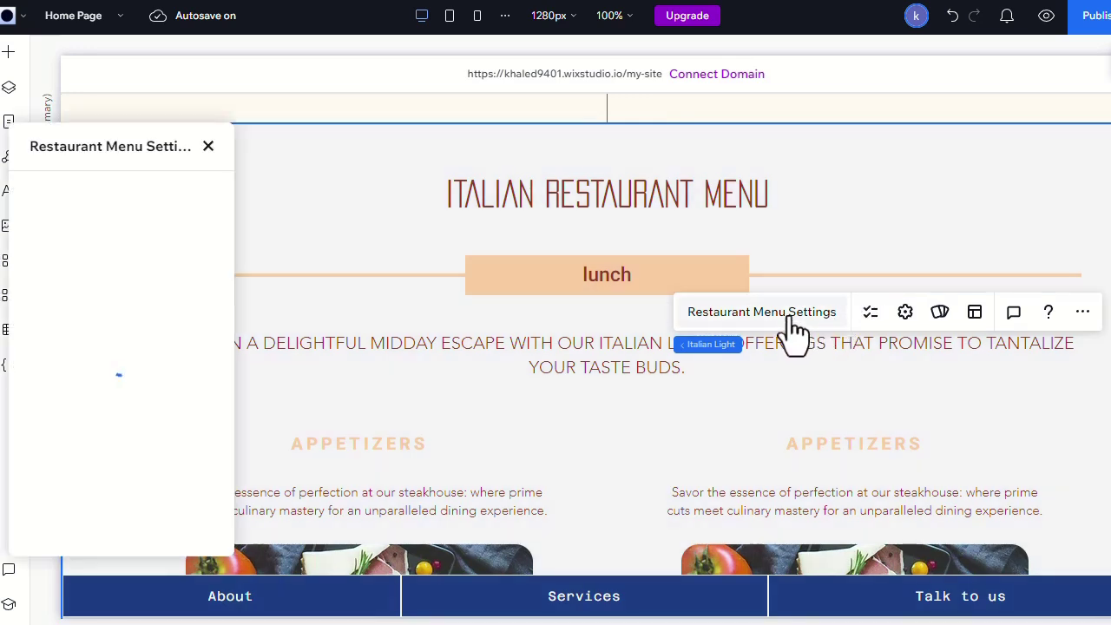
{"action": "scroll", "coordinate": [678, 393], "scroll_direction": "down", "scroll_amount": 3}
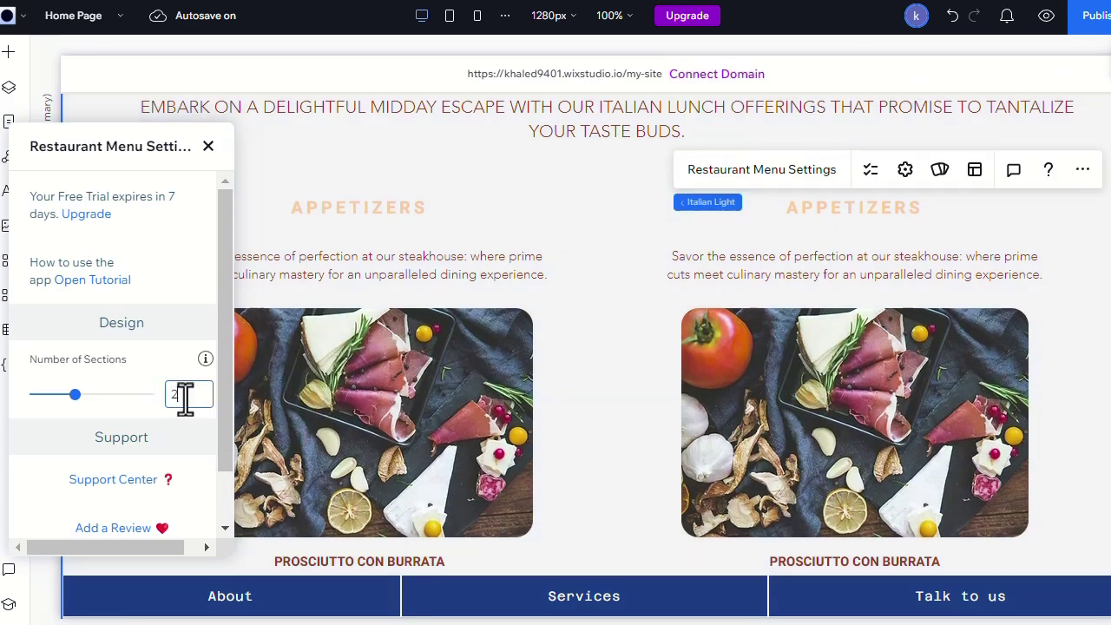
{"action": "scroll", "coordinate": [485, 365], "scroll_direction": "down", "scroll_amount": 5}
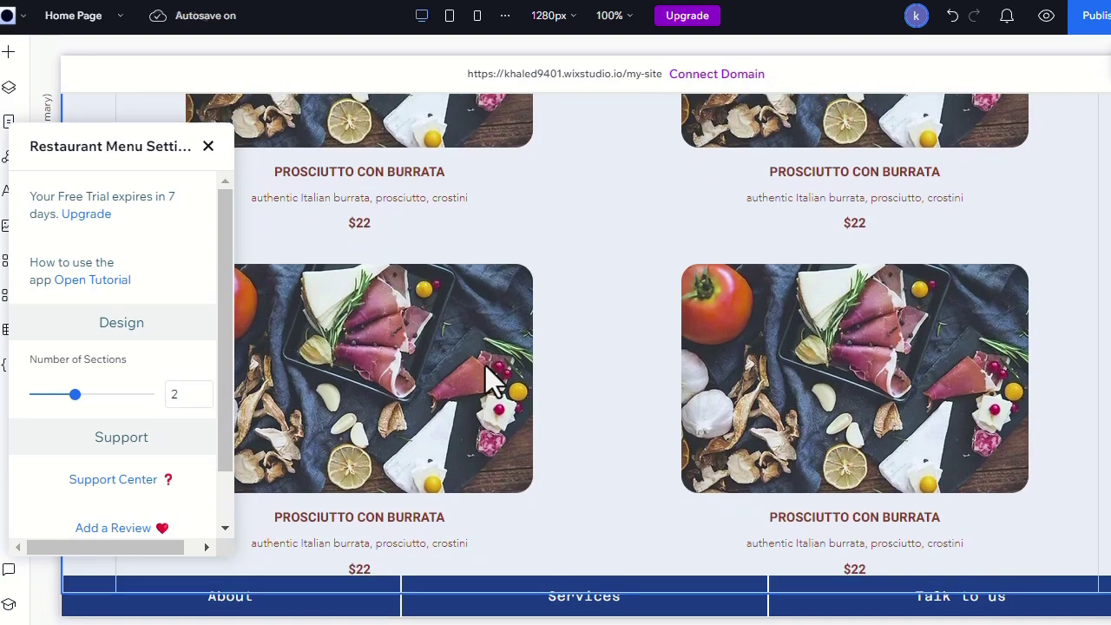
{"action": "scroll", "coordinate": [485, 365], "scroll_direction": "up", "scroll_amount": 1}
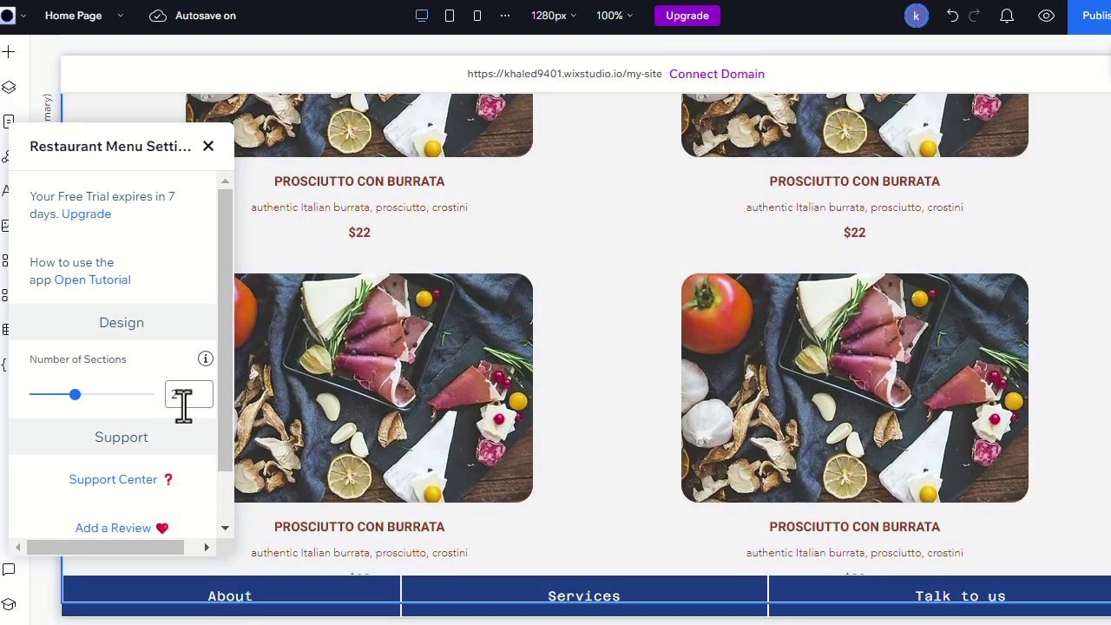
{"action": "scroll", "coordinate": [507, 386], "scroll_direction": "down", "scroll_amount": 2}
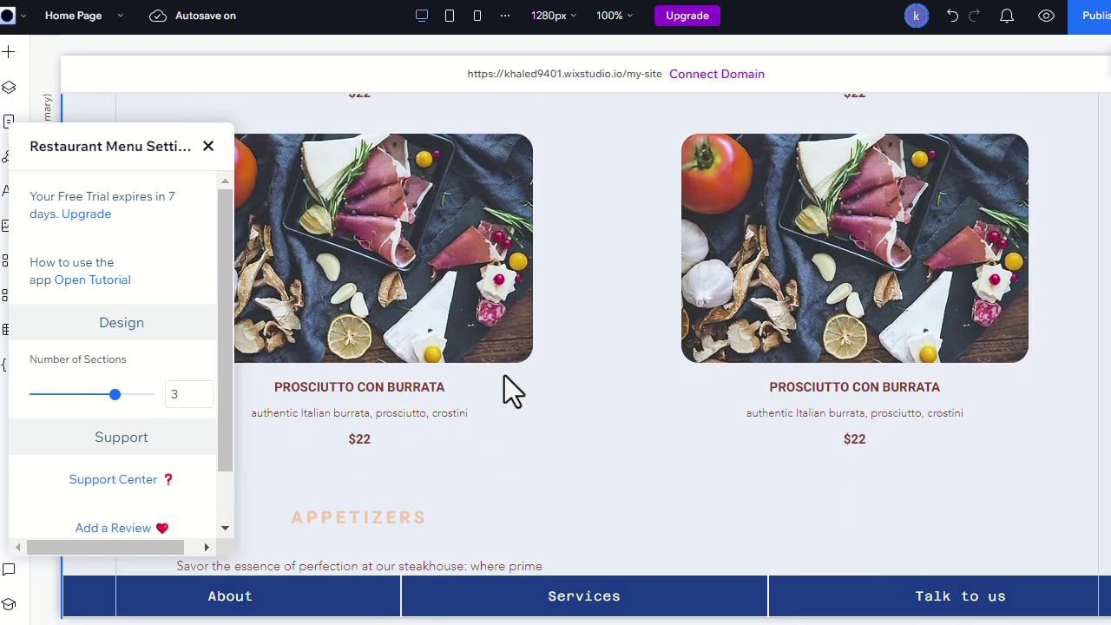
{"action": "scroll", "coordinate": [506, 380], "scroll_direction": "up", "scroll_amount": 1}
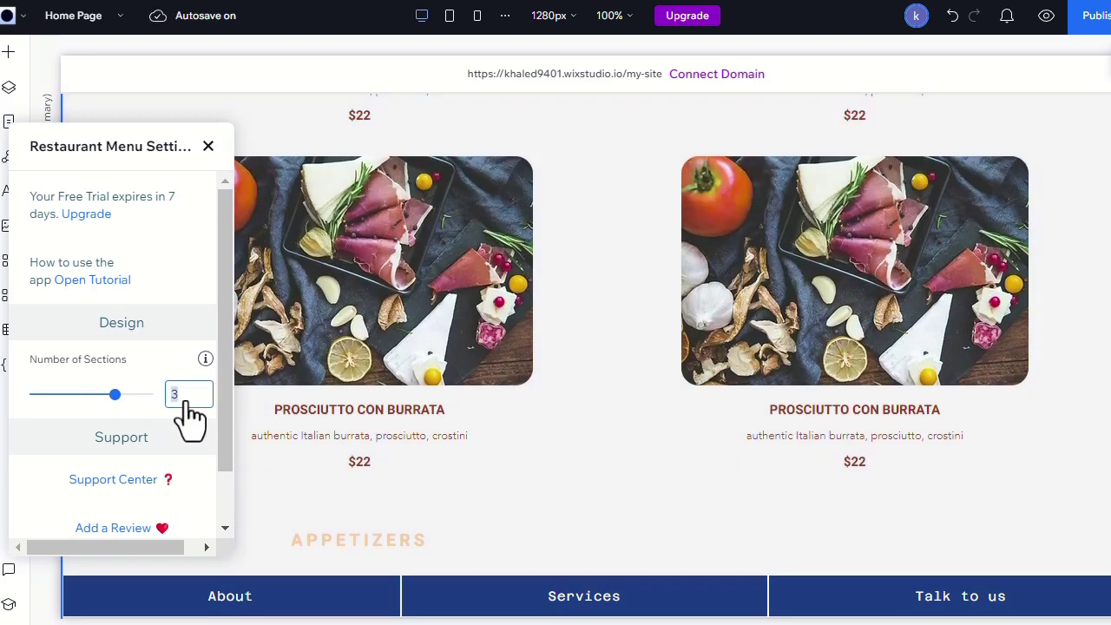
{"action": "type", "text": "4"}
{"action": "scroll", "coordinate": [637, 411], "scroll_direction": "down", "scroll_amount": 2}
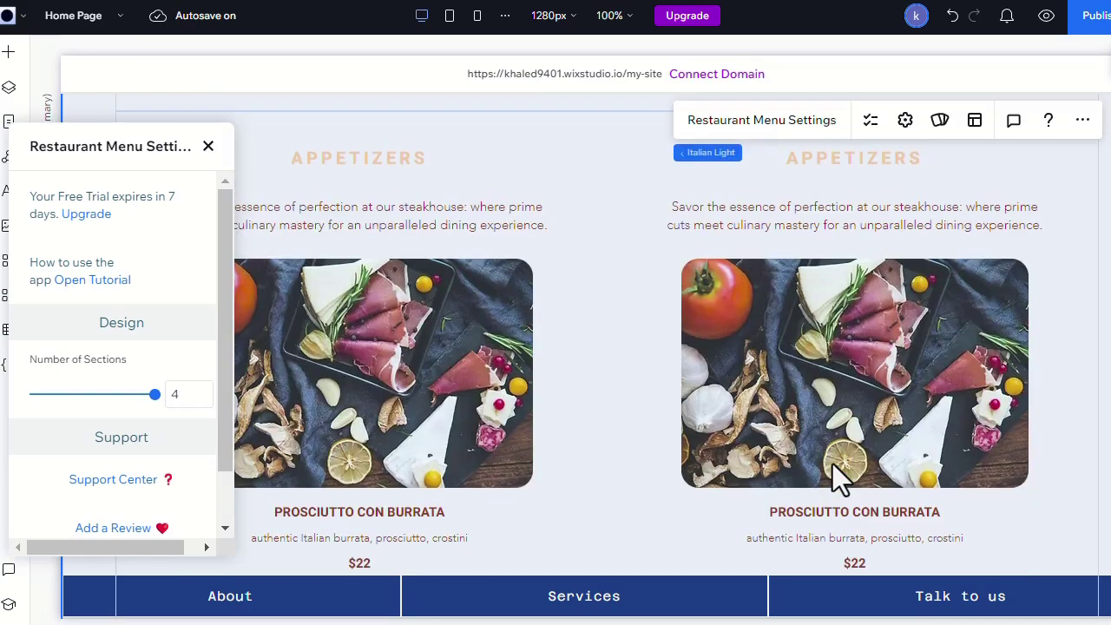
{"action": "scroll", "coordinate": [832, 464], "scroll_direction": "up", "scroll_amount": 3}
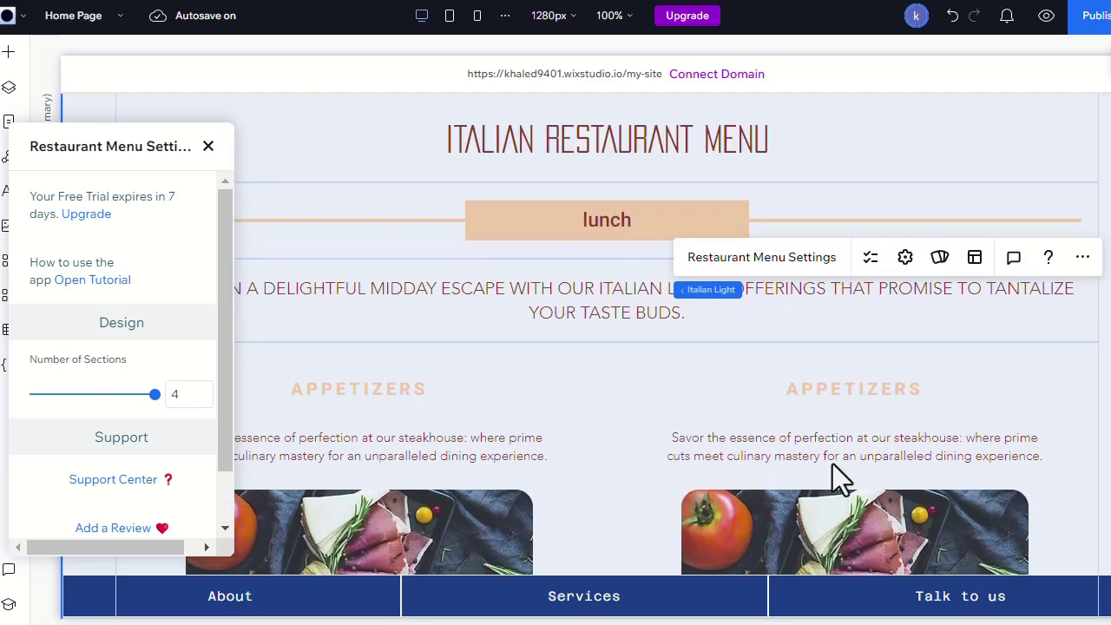
{"action": "scroll", "coordinate": [188, 367], "scroll_direction": "down", "scroll_amount": 1}
{"action": "scroll", "coordinate": [191, 368], "scroll_direction": "up", "scroll_amount": 1}
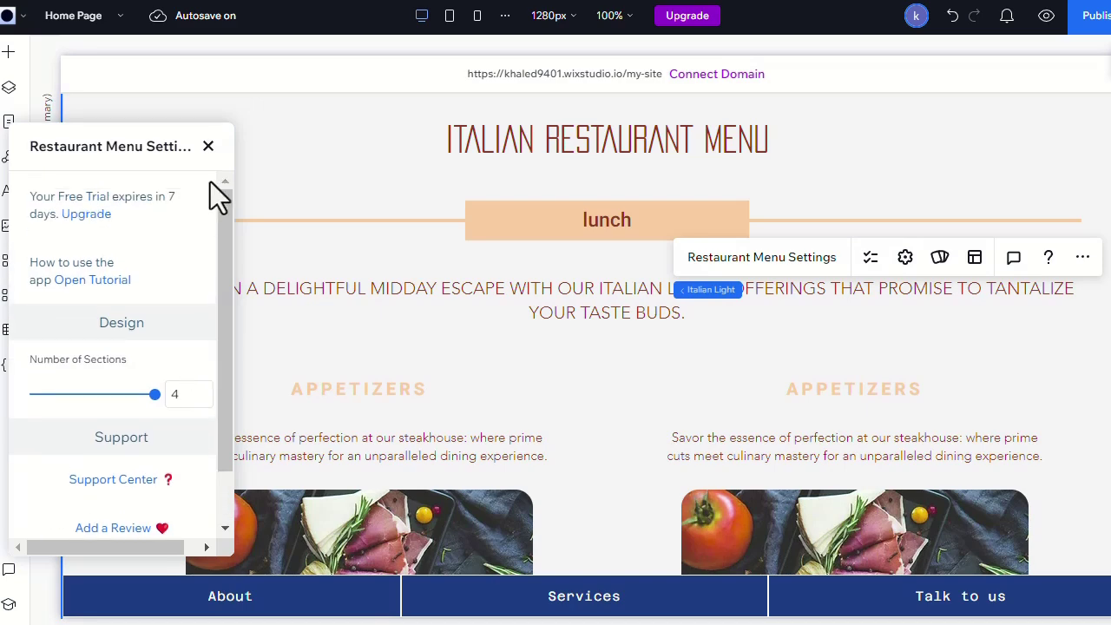
Close the Restaurant Menu settings and select the left Appetizers card.
{"action": "left_click", "coordinate": [208, 147]}
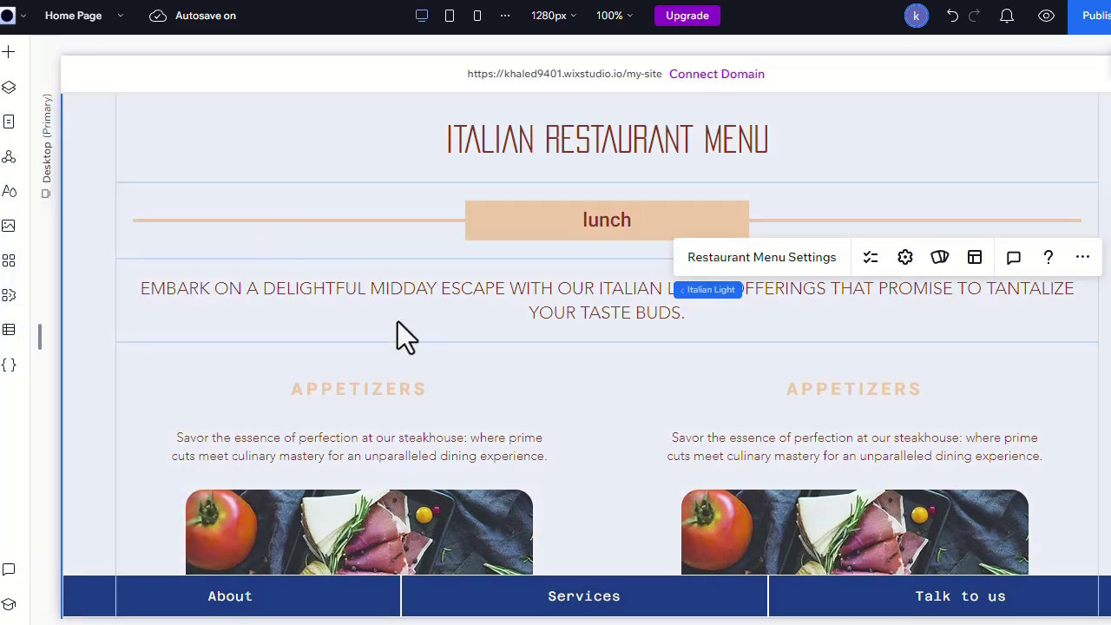
{"action": "scroll", "coordinate": [398, 334], "scroll_direction": "down", "scroll_amount": 2}
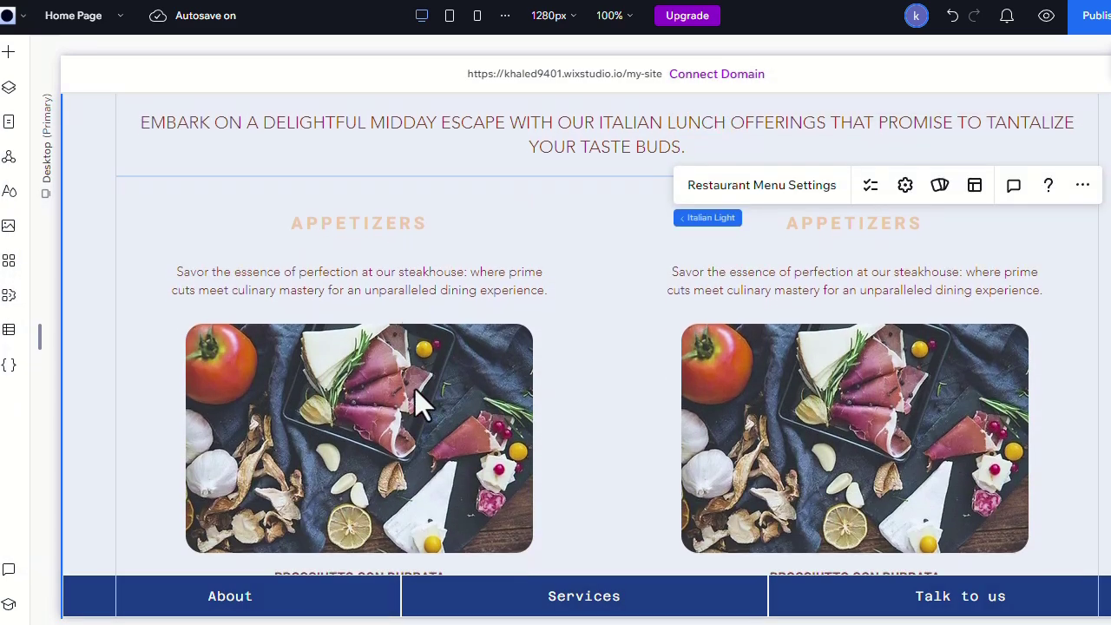
{"action": "left_click", "coordinate": [415, 390]}
{"action": "left_click", "coordinate": [415, 391]}
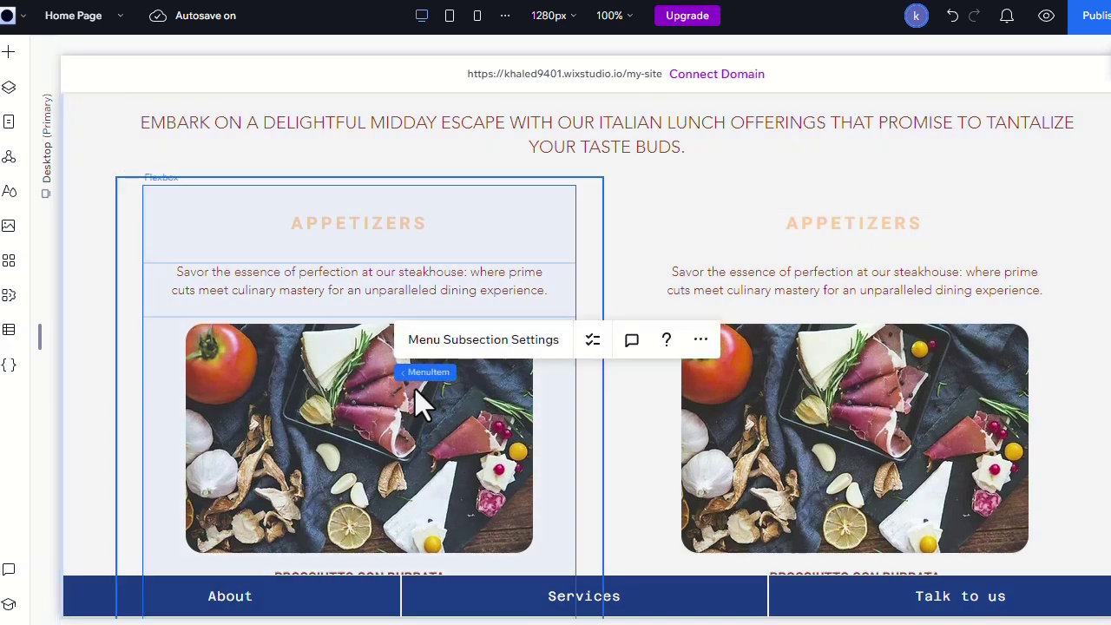
Select the left card's dish item and glance at its design options before closing them.
{"action": "left_click", "coordinate": [294, 414]}
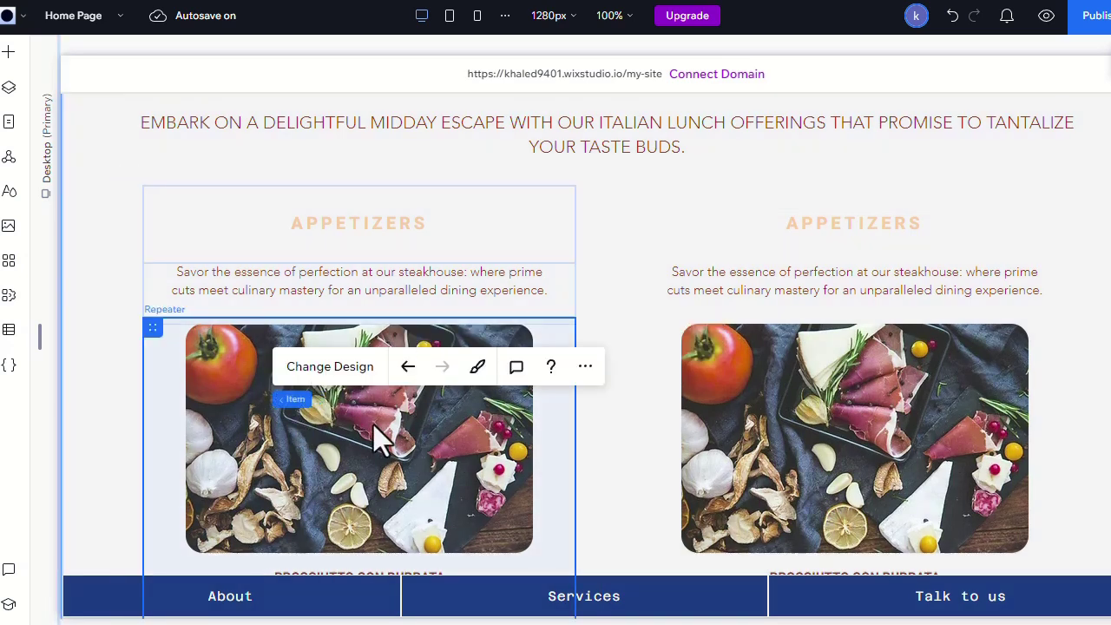
{"action": "scroll", "coordinate": [373, 426], "scroll_direction": "down", "scroll_amount": 1}
{"action": "left_click", "coordinate": [373, 373]}
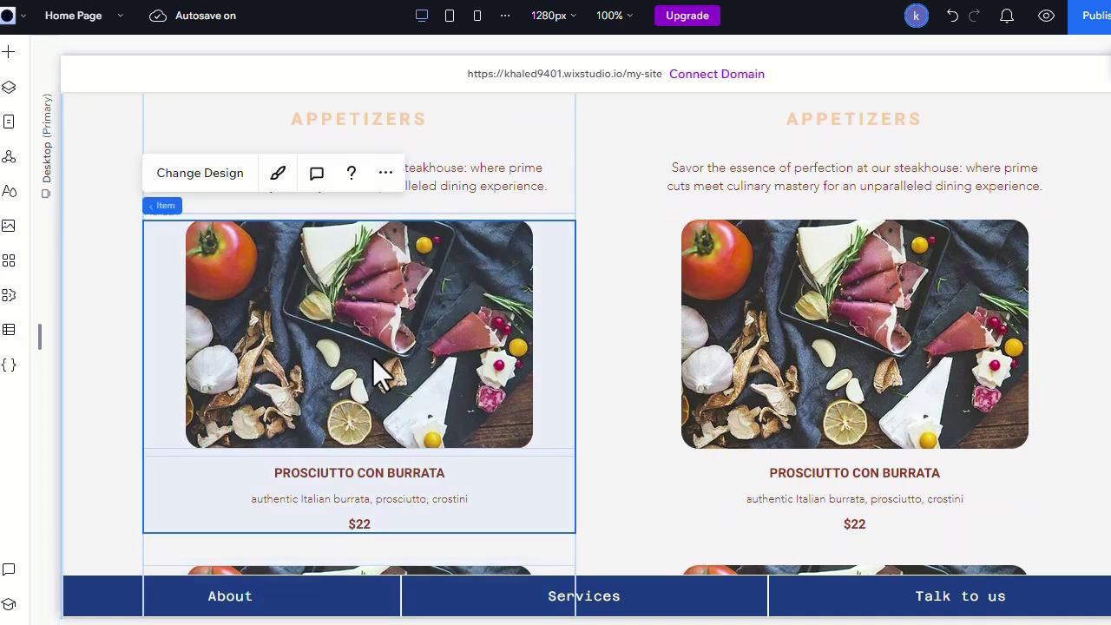
{"action": "left_click", "coordinate": [224, 185]}
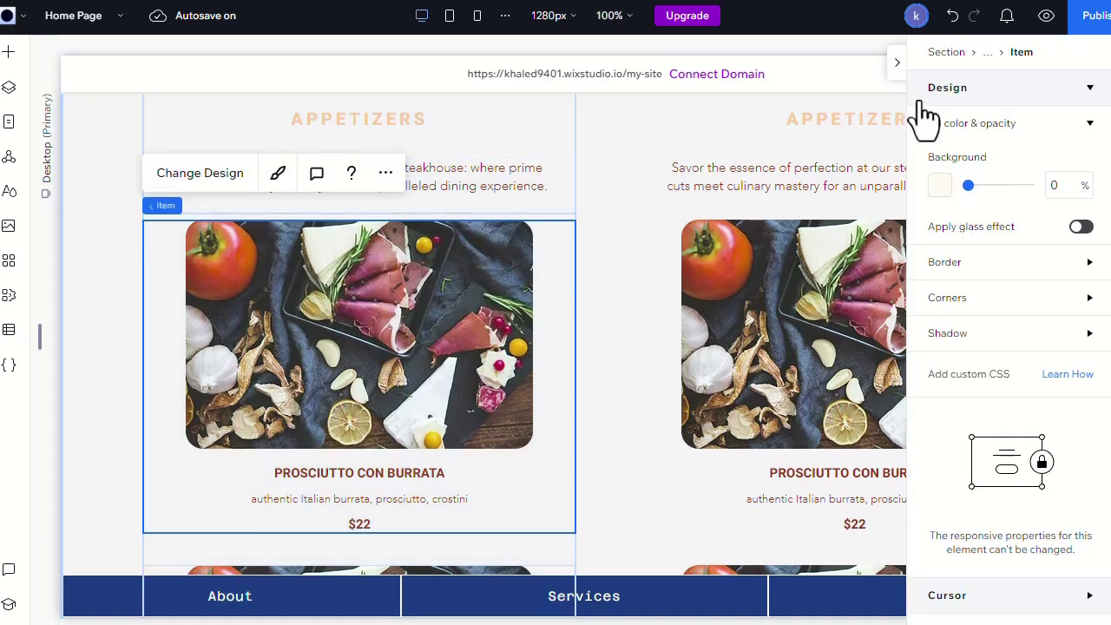
{"action": "left_click", "coordinate": [898, 68]}
{"action": "scroll", "coordinate": [802, 156], "scroll_direction": "up", "scroll_amount": 1}
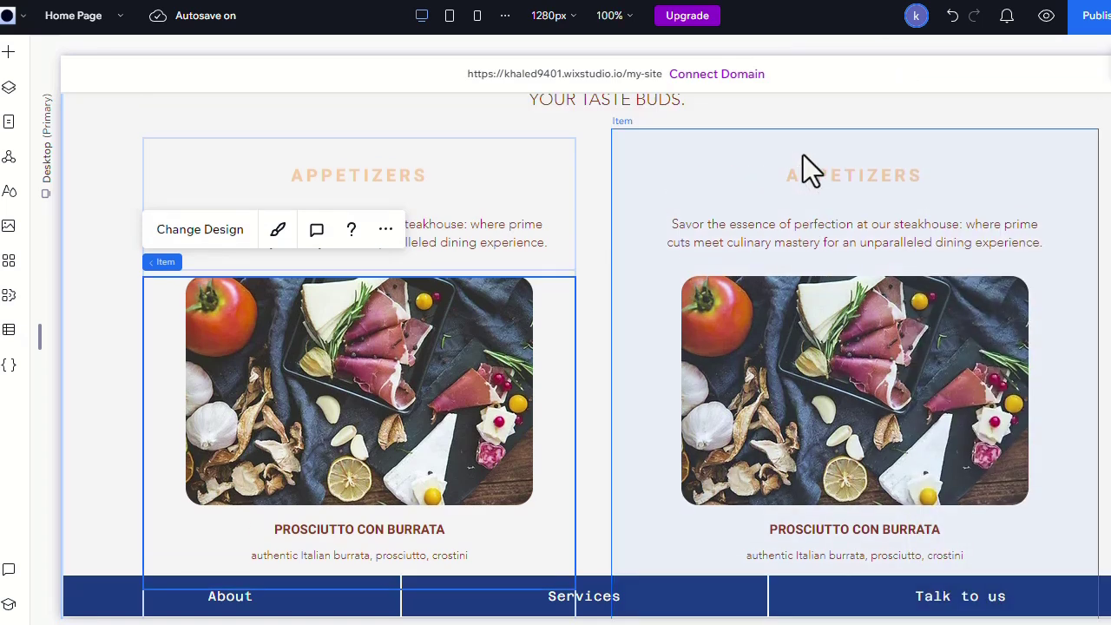
Set the left Appetizers column's description text to font size 20 and bold.
{"action": "left_click", "coordinate": [459, 261]}
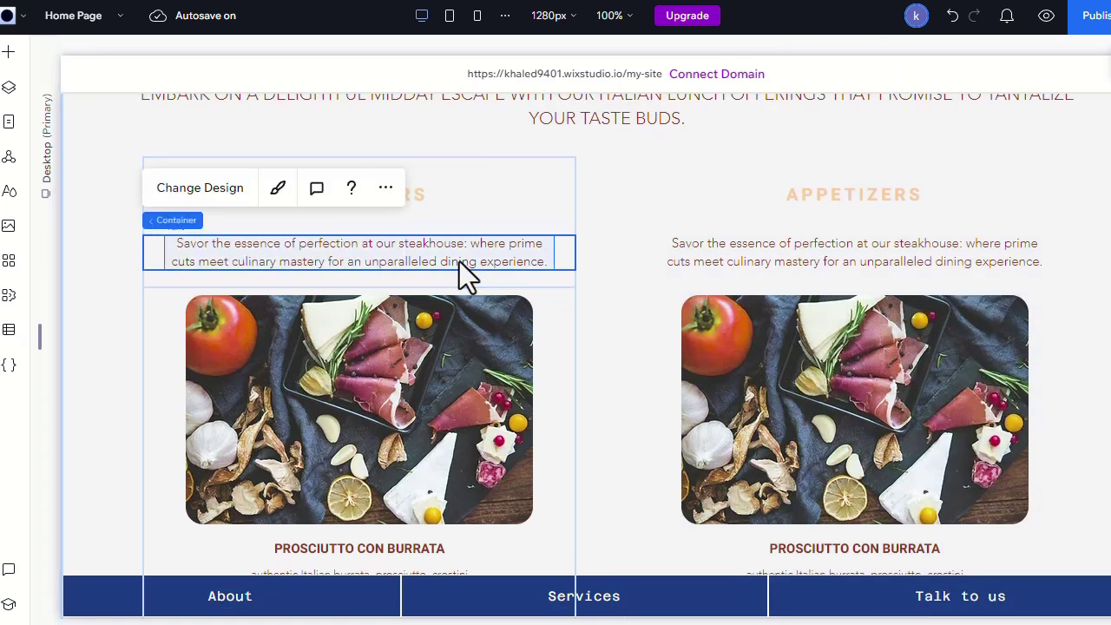
{"action": "double_click", "coordinate": [459, 261]}
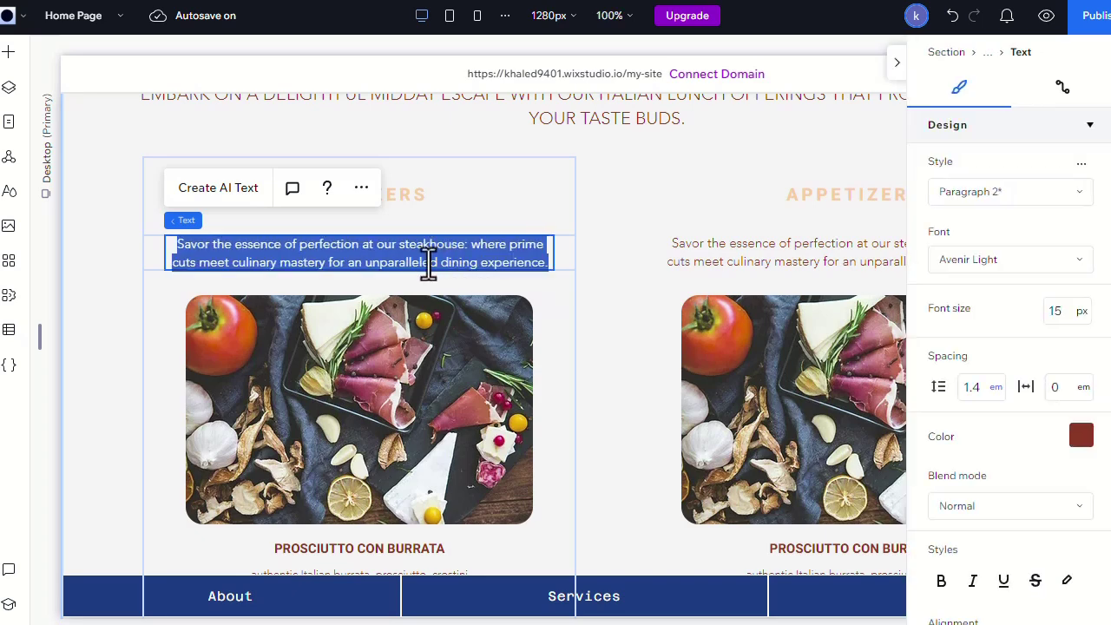
{"action": "left_click", "coordinate": [1054, 314]}
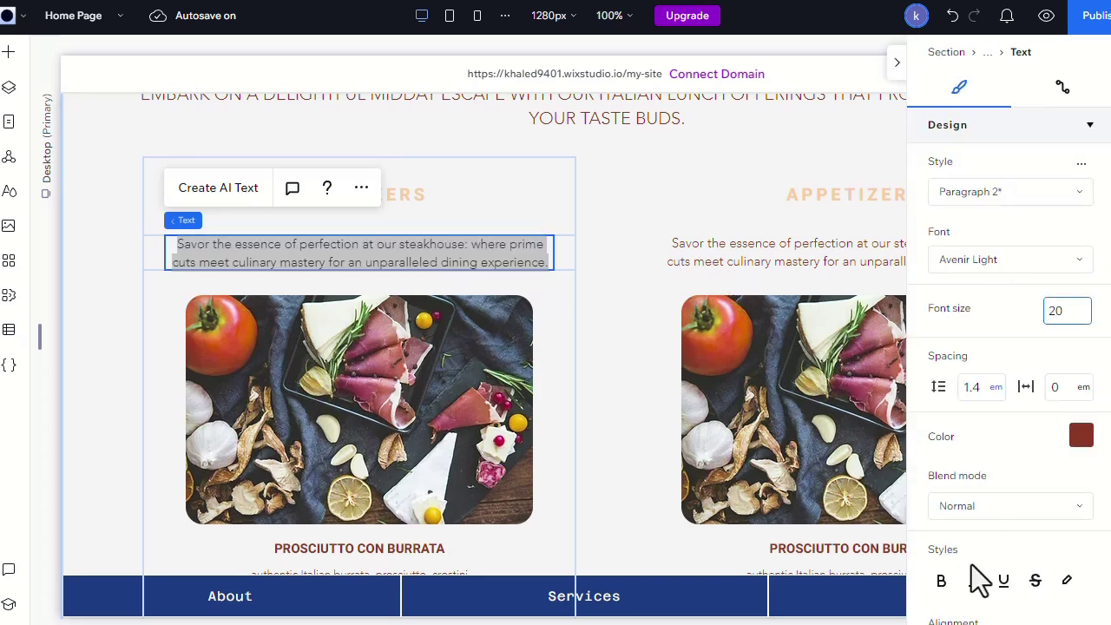
{"action": "key", "text": "Return"}
{"action": "left_click", "coordinate": [954, 585]}
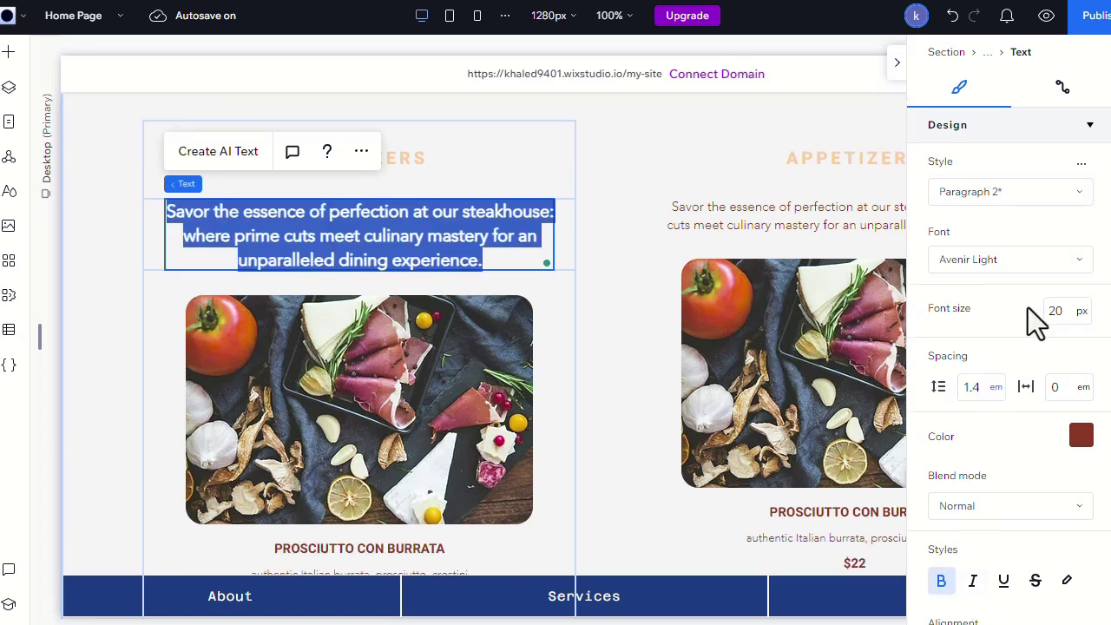
{"action": "left_click", "coordinate": [899, 66]}
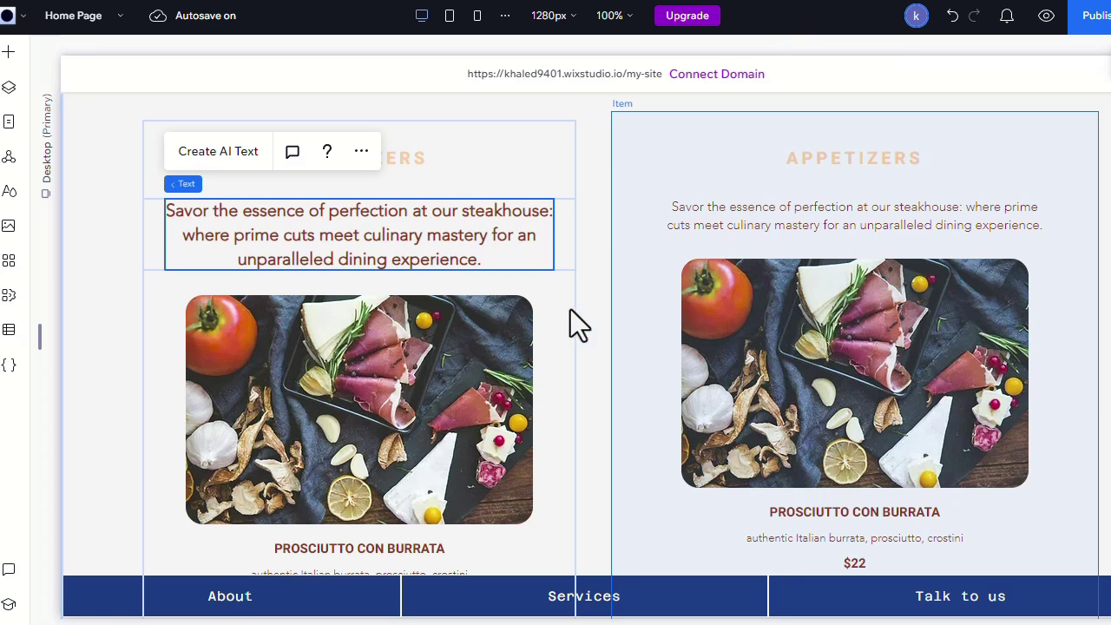
Select the left card's dish item and its PROSCIUTTO CON BURRATA title block.
{"action": "left_click", "coordinate": [384, 390]}
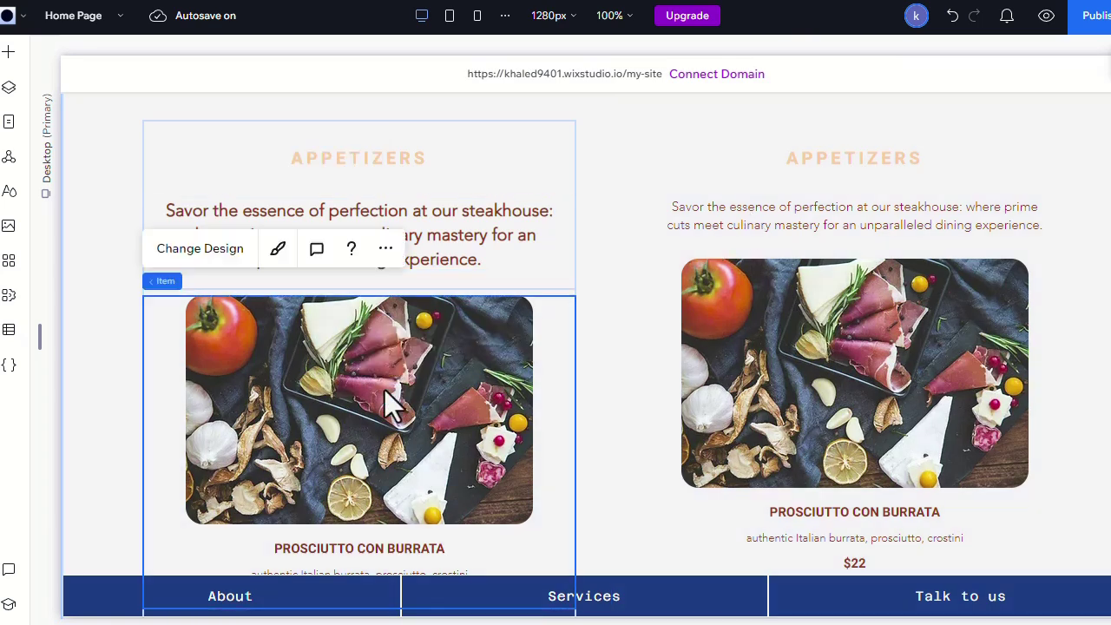
{"action": "left_click", "coordinate": [384, 389]}
{"action": "left_click", "coordinate": [383, 550]}
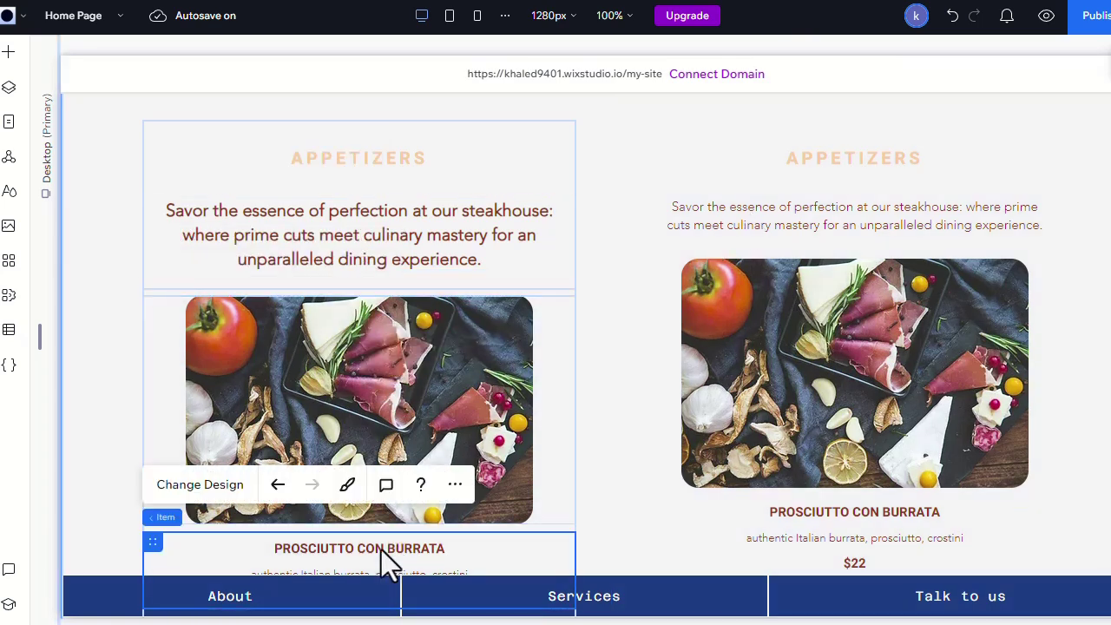
{"action": "scroll", "coordinate": [772, 447], "scroll_direction": "down", "scroll_amount": 1}
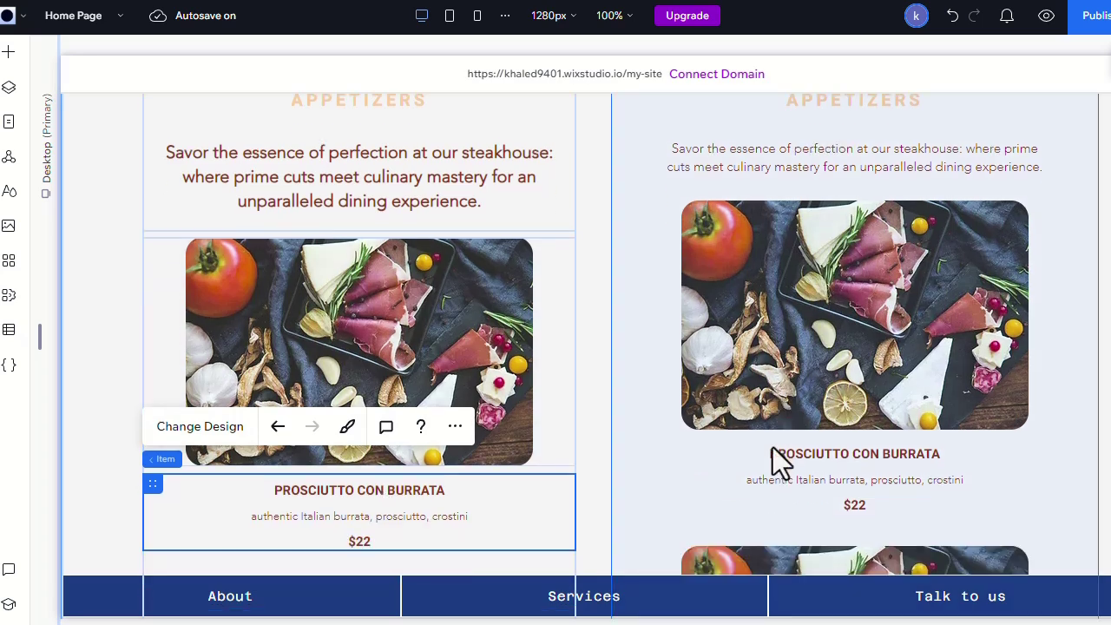
Select the dish photo of the right-column Prosciutto con Burrata item.
{"action": "left_click", "coordinate": [844, 495]}
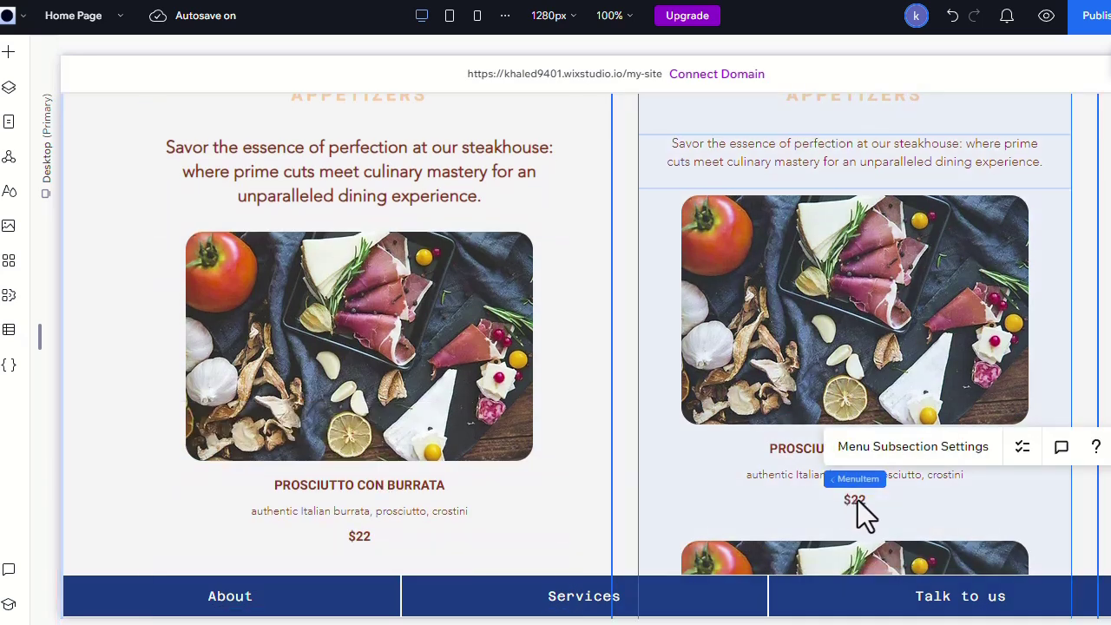
{"action": "left_click", "coordinate": [858, 500]}
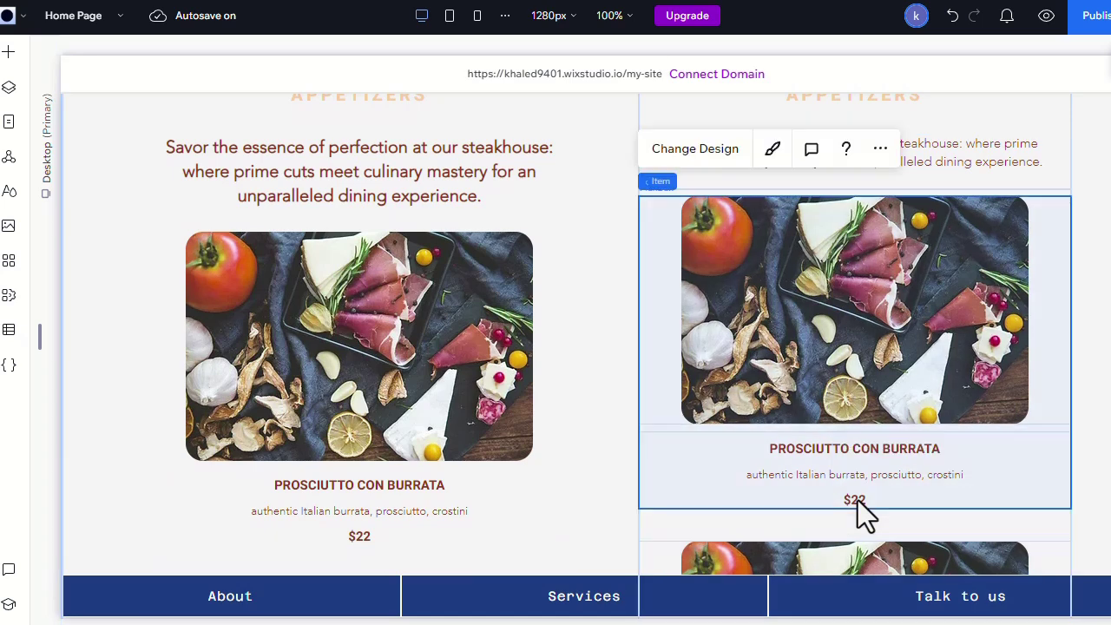
{"action": "left_click", "coordinate": [807, 382]}
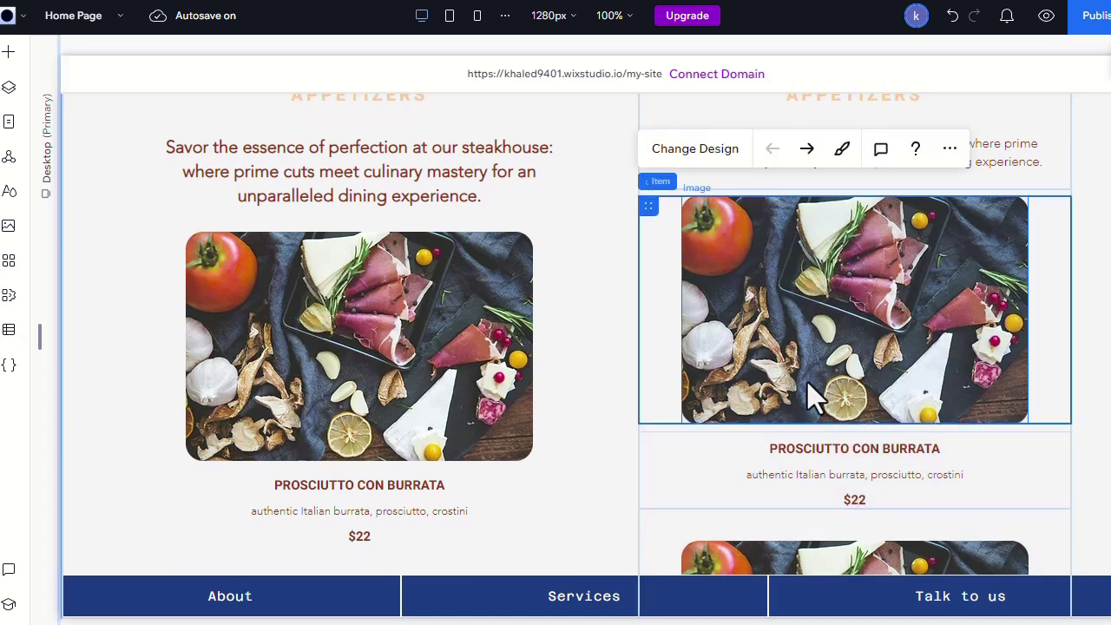
{"action": "left_click", "coordinate": [711, 208]}
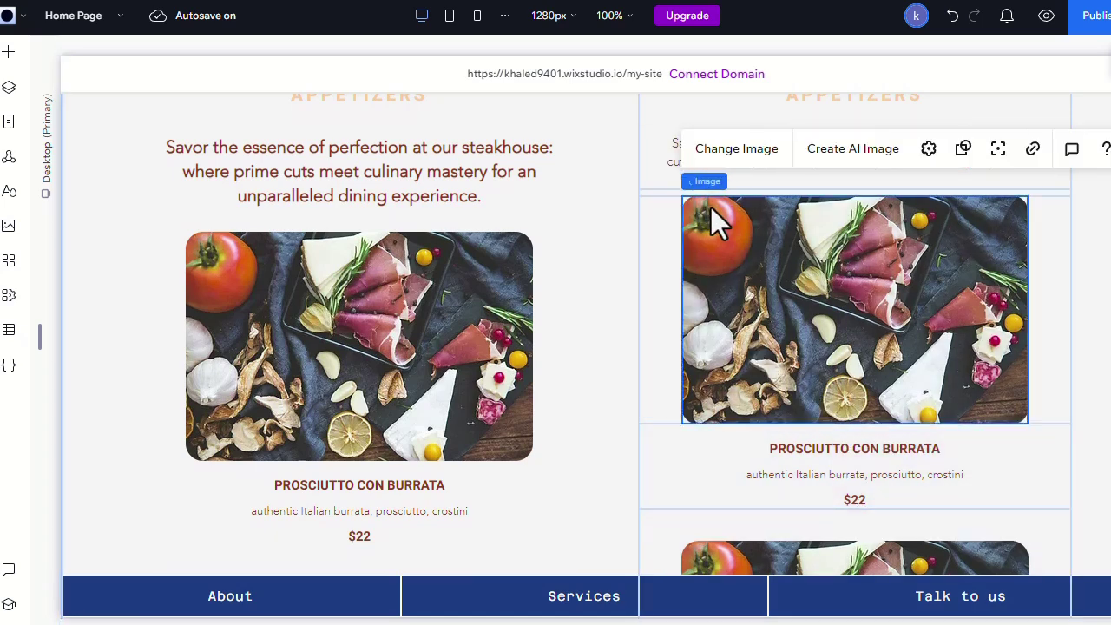
Open the media library for the dish photo, then close it without choosing an image.
{"action": "left_click", "coordinate": [734, 149]}
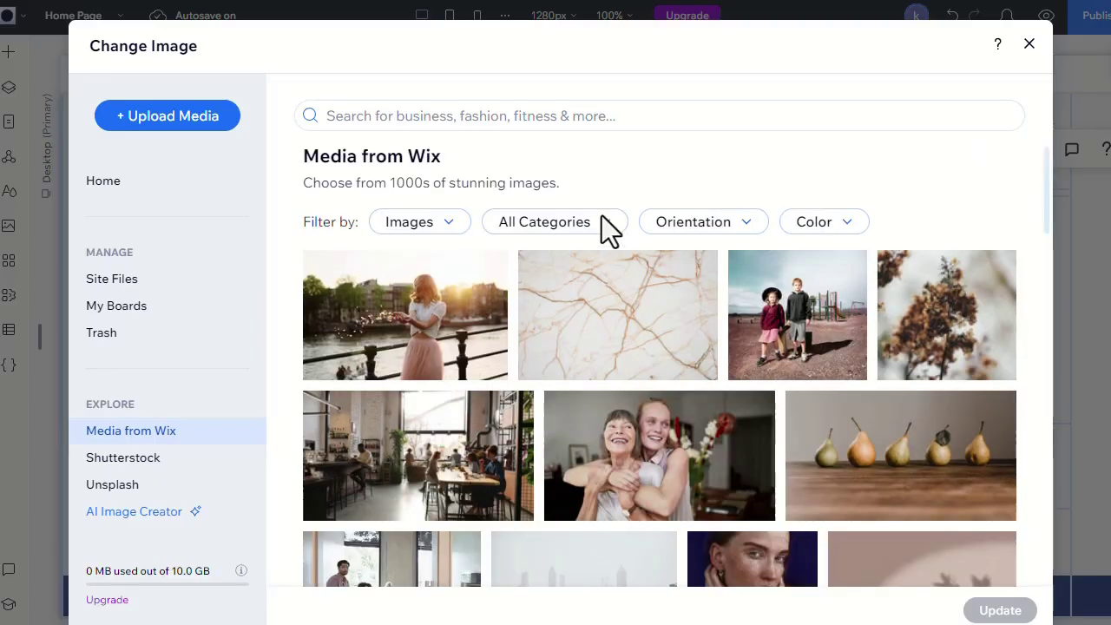
{"action": "scroll", "coordinate": [540, 394], "scroll_direction": "down", "scroll_amount": 2}
{"action": "scroll", "coordinate": [540, 394], "scroll_direction": "up", "scroll_amount": 2}
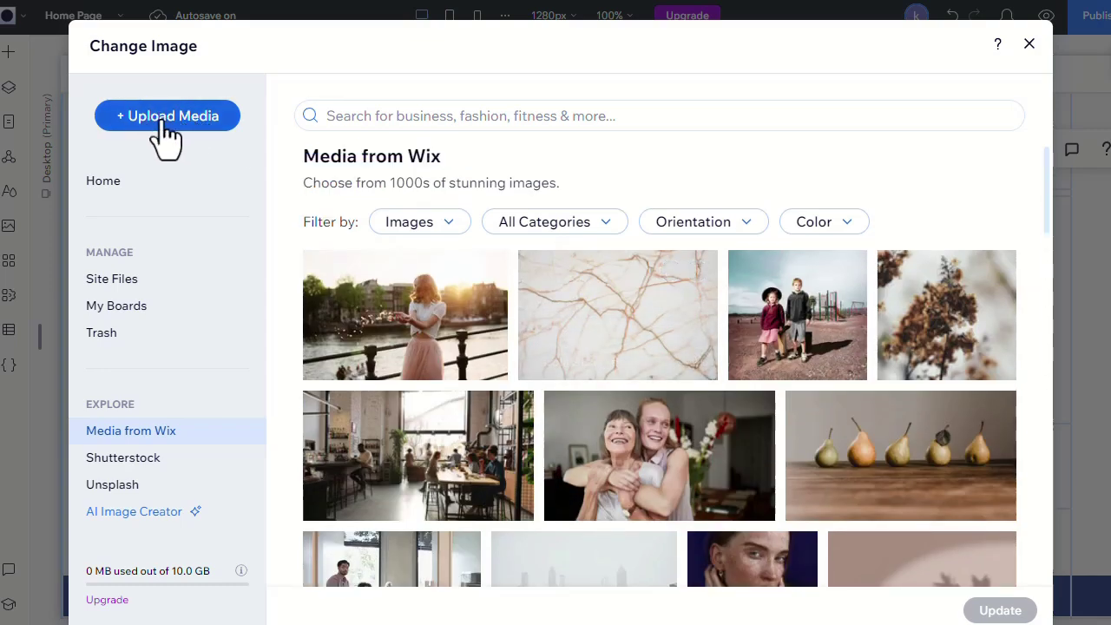
{"action": "left_click", "coordinate": [1029, 45]}
{"action": "scroll", "coordinate": [698, 289], "scroll_direction": "up", "scroll_amount": 2}
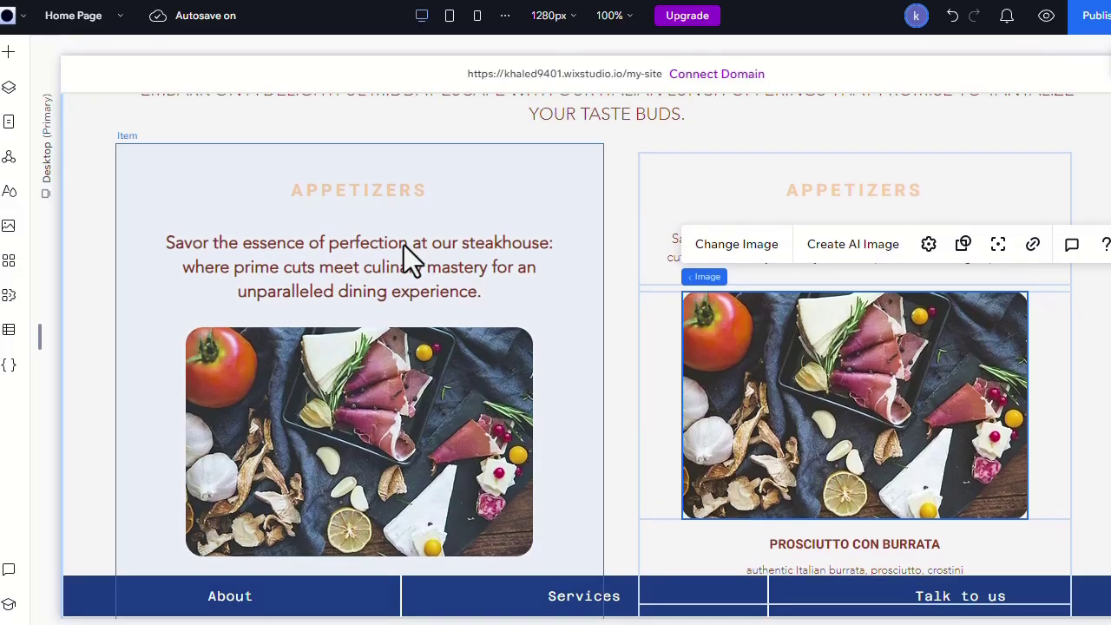
{"action": "scroll", "coordinate": [293, 246], "scroll_direction": "up", "scroll_amount": 3}
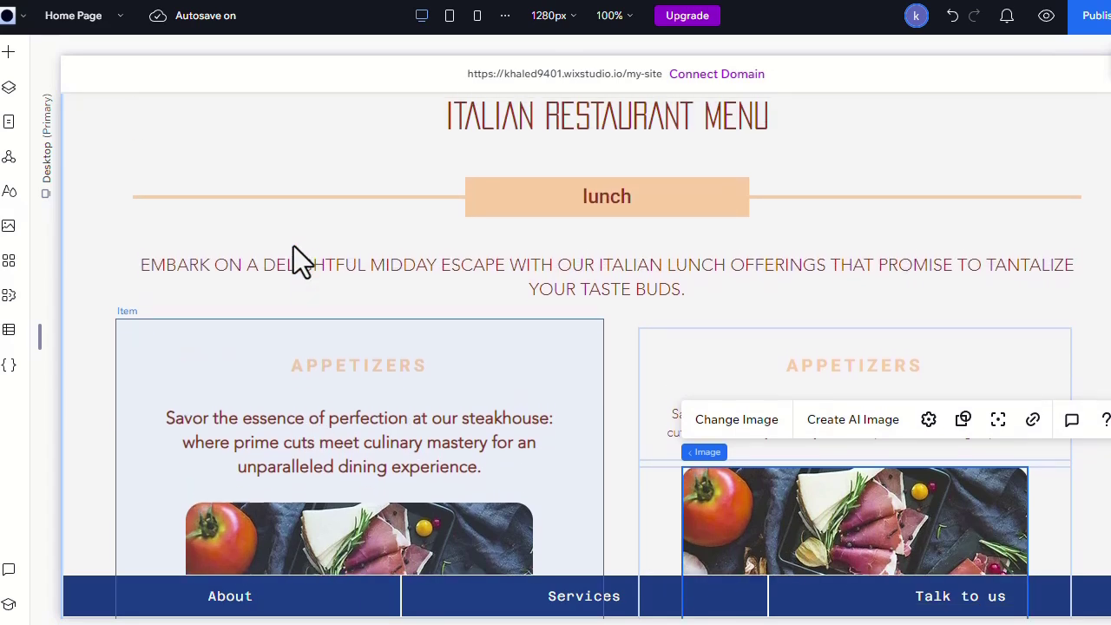
{"action": "scroll", "coordinate": [268, 303], "scroll_direction": "down", "scroll_amount": 3}
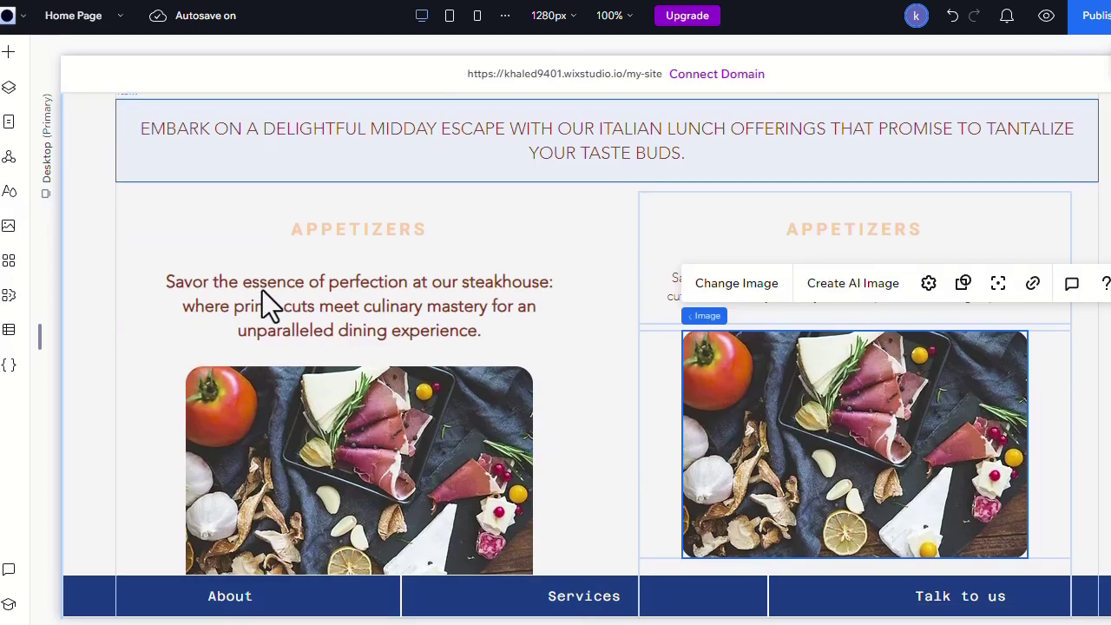
Browse the Restaurant Menu widget templates and dismiss them without adding SteakHouse Light.
{"action": "left_click", "coordinate": [10, 56]}
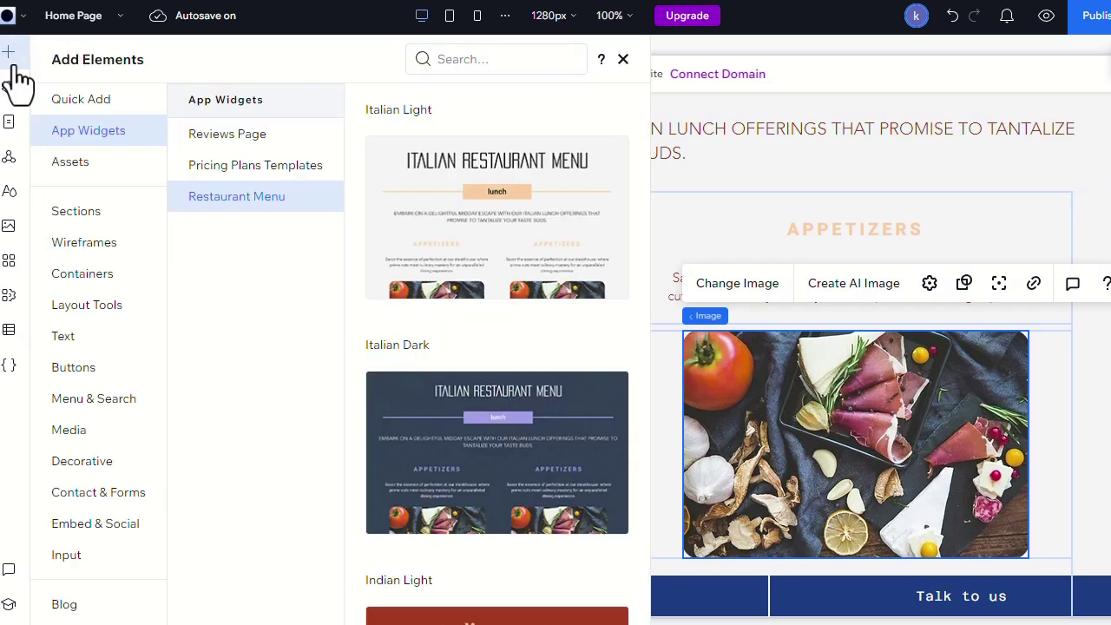
{"action": "scroll", "coordinate": [485, 247], "scroll_direction": "down", "scroll_amount": 5}
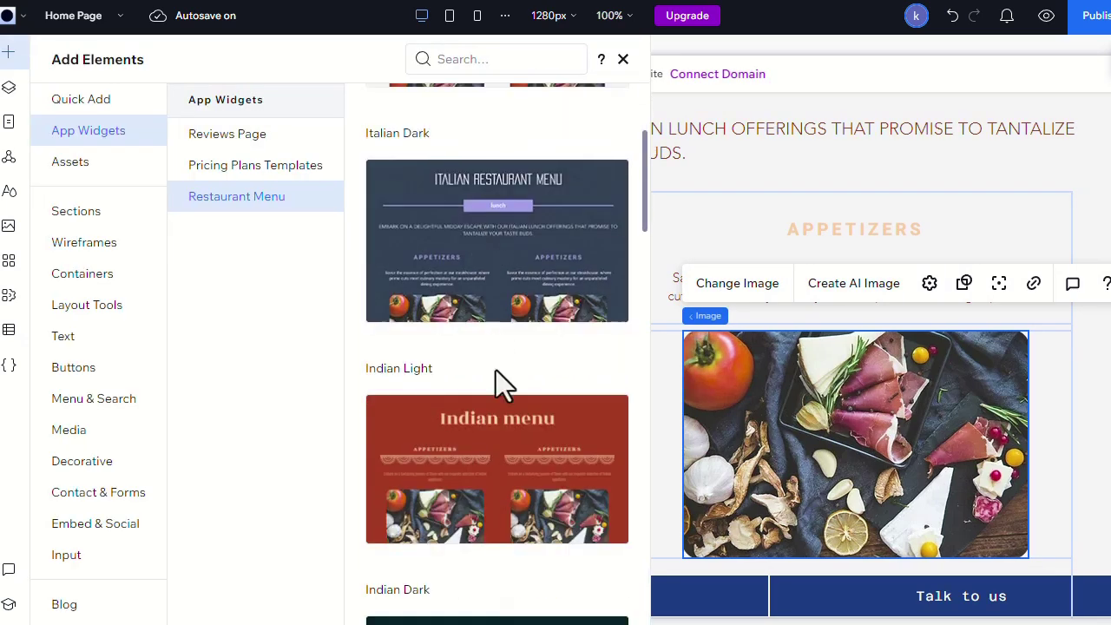
{"action": "scroll", "coordinate": [505, 429], "scroll_direction": "down", "scroll_amount": 5}
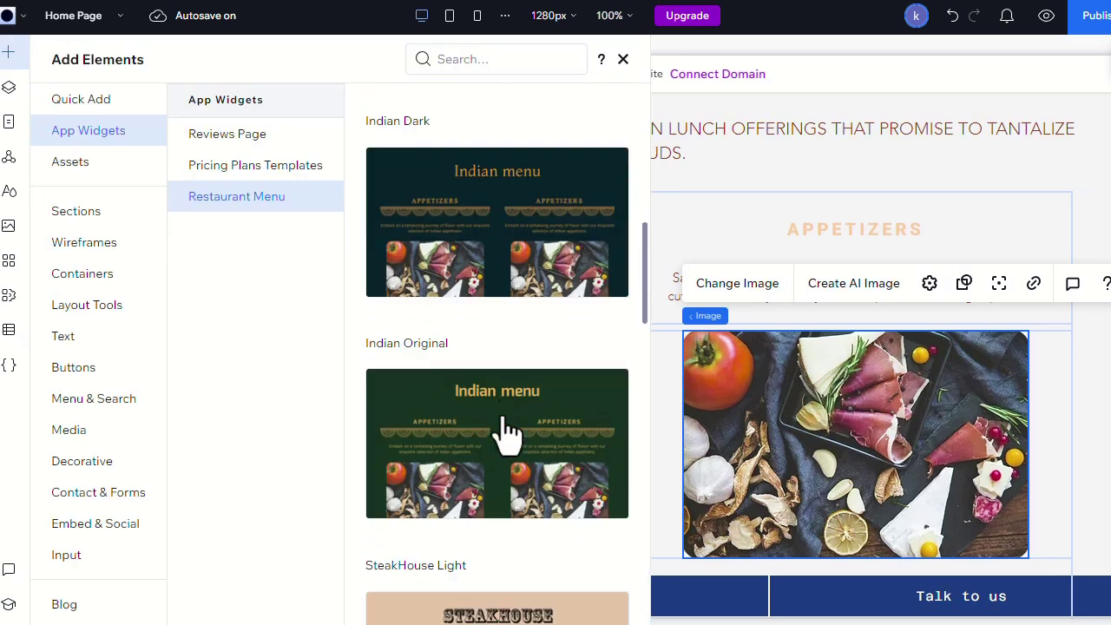
{"action": "left_click_drag", "start_coordinate": [502, 504], "coordinate": [1102, 404]}
{"action": "scroll", "coordinate": [581, 449], "scroll_direction": "down", "scroll_amount": 6}
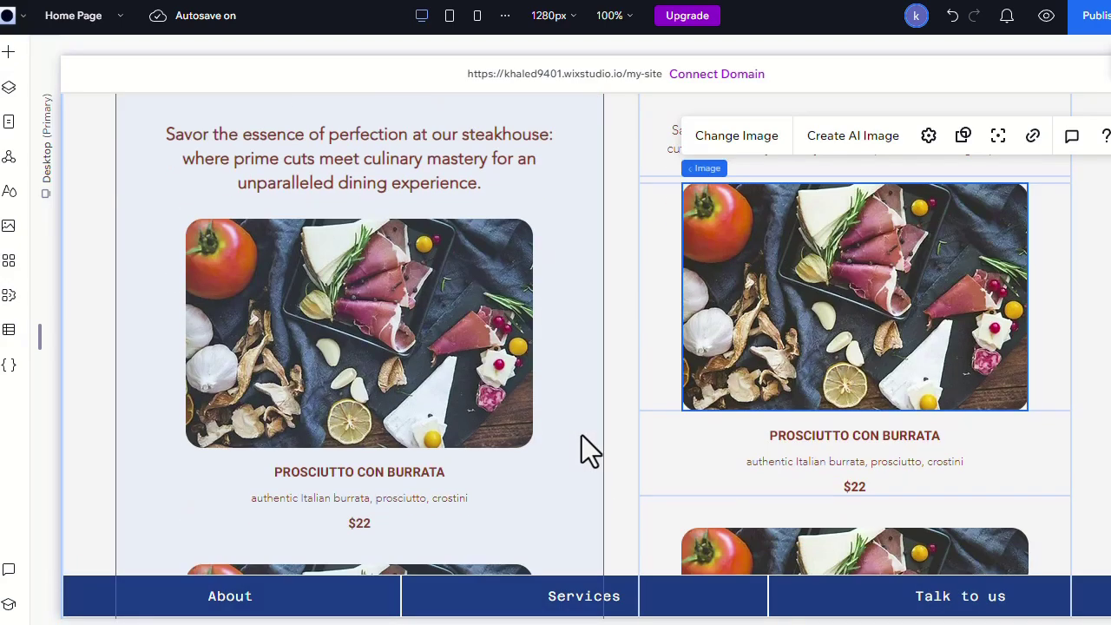
{"action": "scroll", "coordinate": [581, 436], "scroll_direction": "up", "scroll_amount": 6}
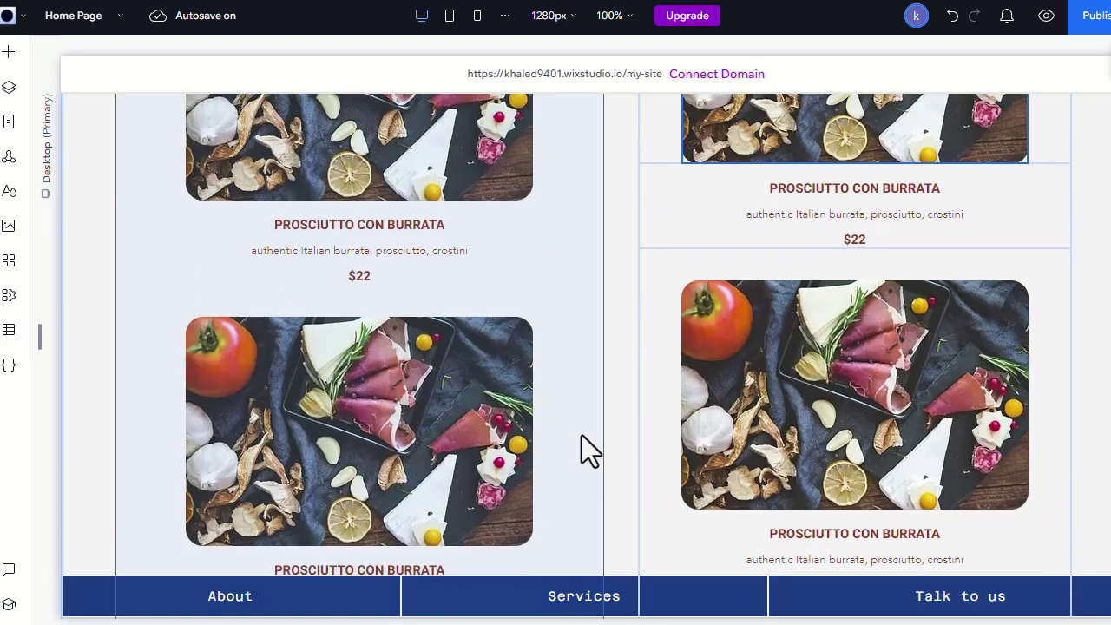
{"action": "scroll", "coordinate": [581, 435], "scroll_direction": "down", "scroll_amount": 1}
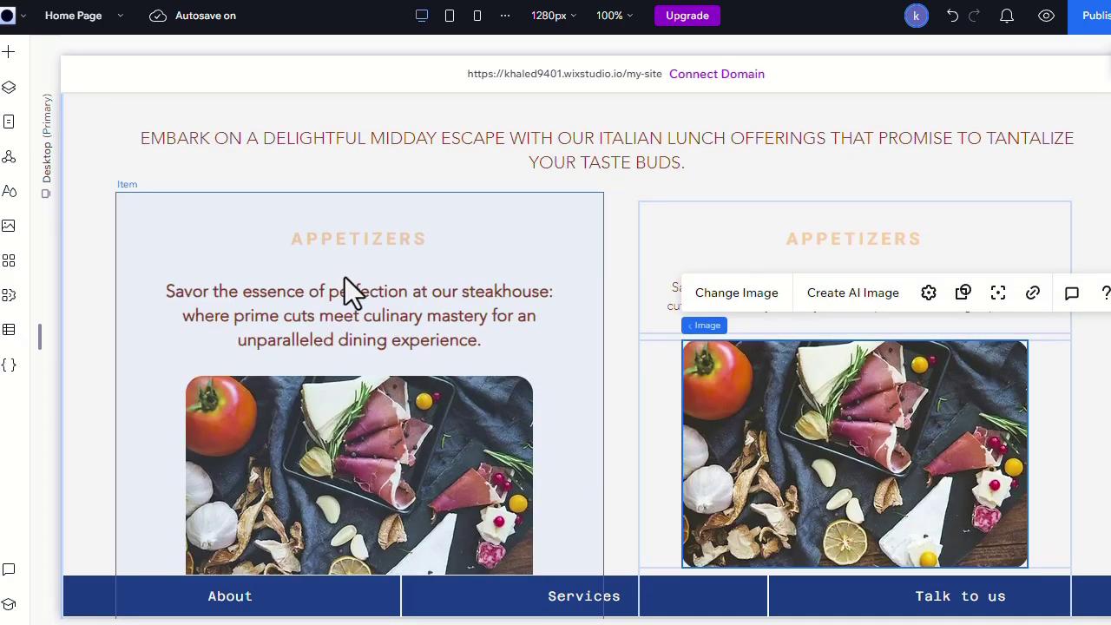
{"action": "left_click", "coordinate": [136, 206]}
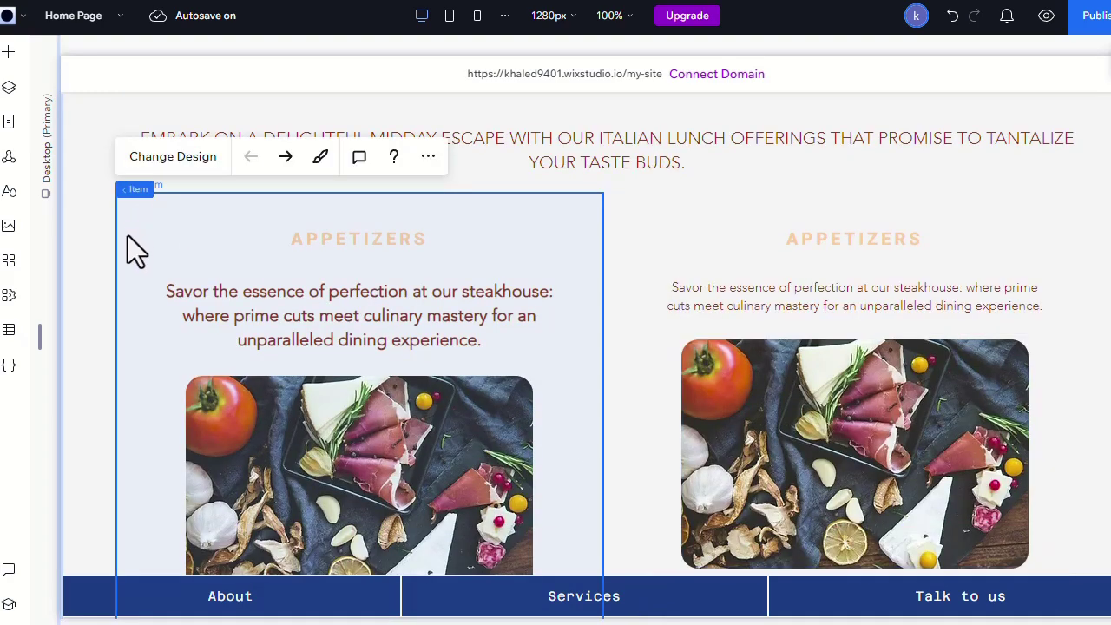
{"action": "left_click", "coordinate": [127, 233]}
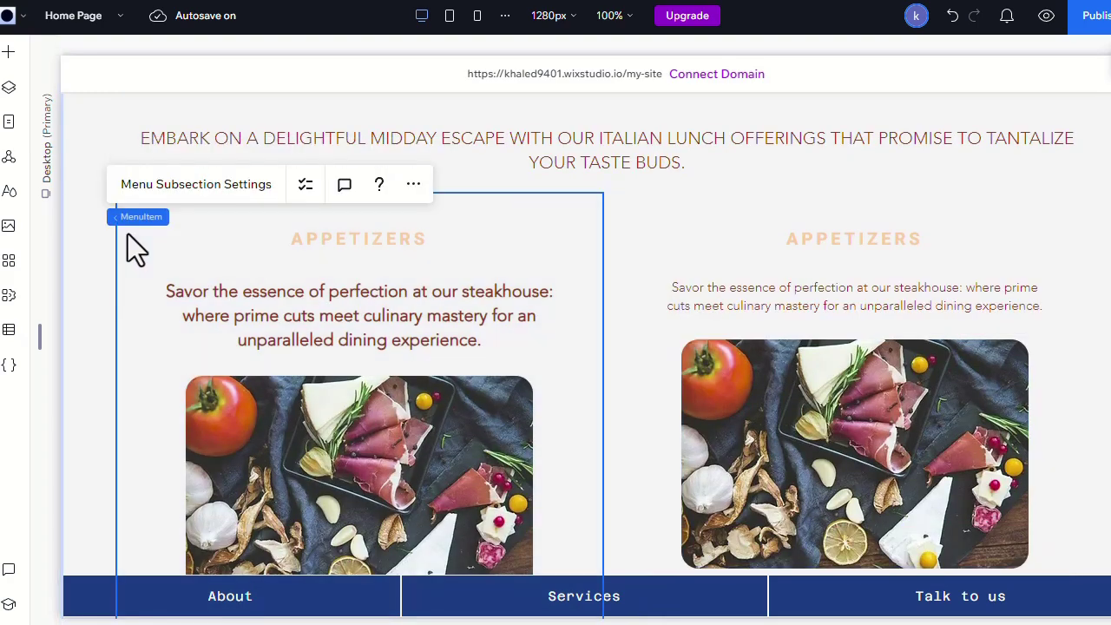
{"action": "left_click", "coordinate": [179, 196]}
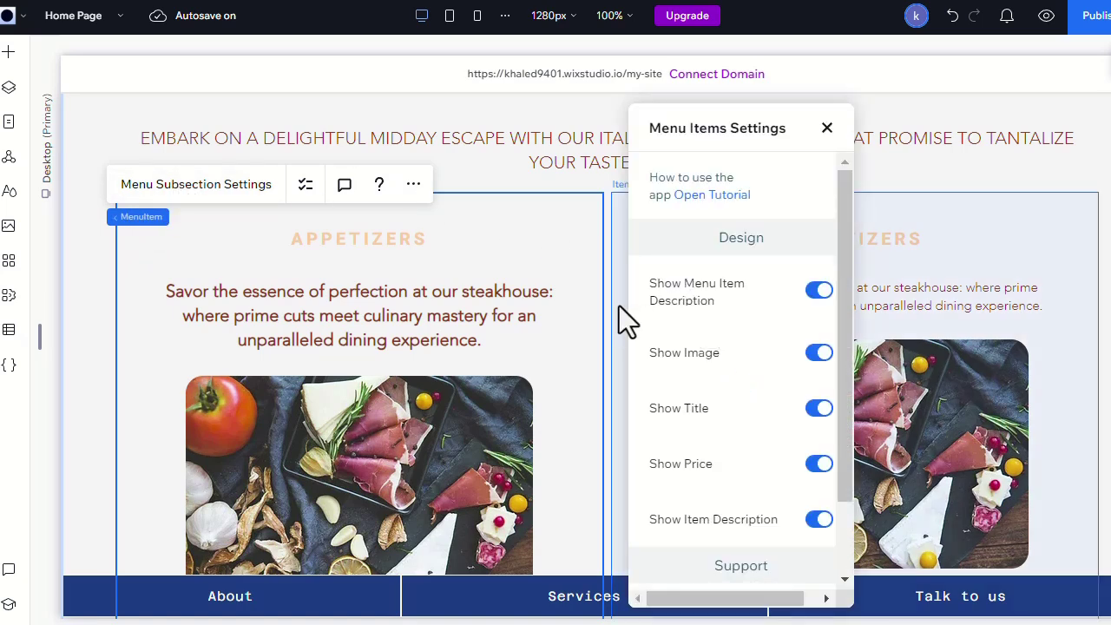
{"action": "scroll", "coordinate": [618, 305], "scroll_direction": "down", "scroll_amount": 2}
{"action": "left_click", "coordinate": [818, 292]}
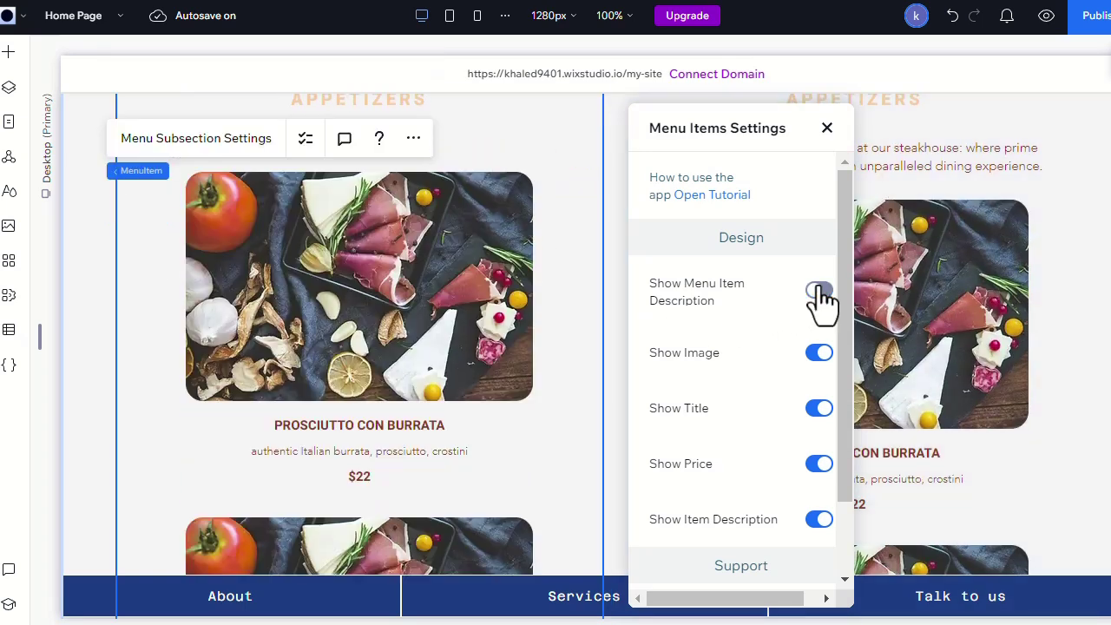
{"action": "left_click", "coordinate": [818, 291]}
{"action": "left_click", "coordinate": [820, 356]}
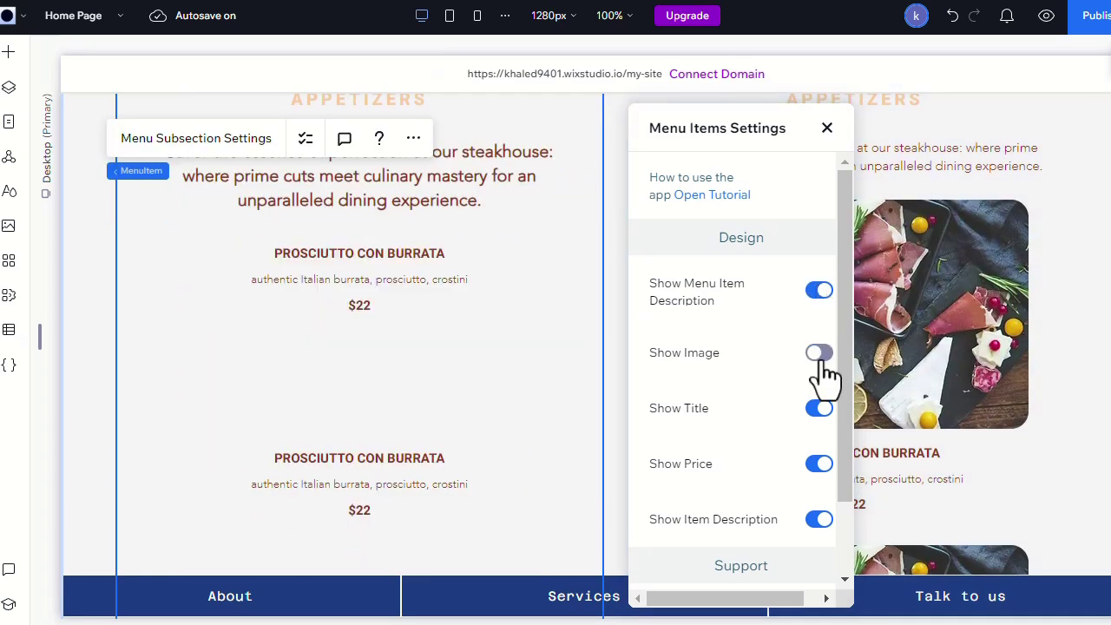
{"action": "left_click", "coordinate": [819, 356]}
{"action": "left_click", "coordinate": [816, 411]}
{"action": "left_click", "coordinate": [816, 413]}
{"action": "scroll", "coordinate": [806, 508], "scroll_direction": "down", "scroll_amount": 2}
{"action": "scroll", "coordinate": [806, 508], "scroll_direction": "up", "scroll_amount": 2}
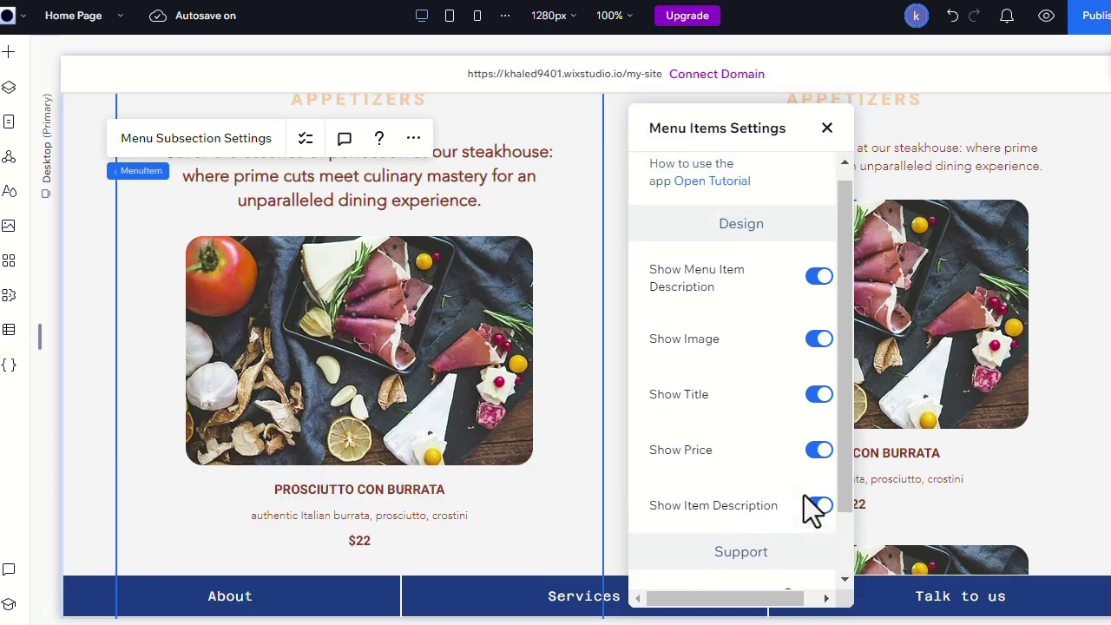
{"action": "left_click", "coordinate": [816, 508]}
{"action": "left_click", "coordinate": [816, 508]}
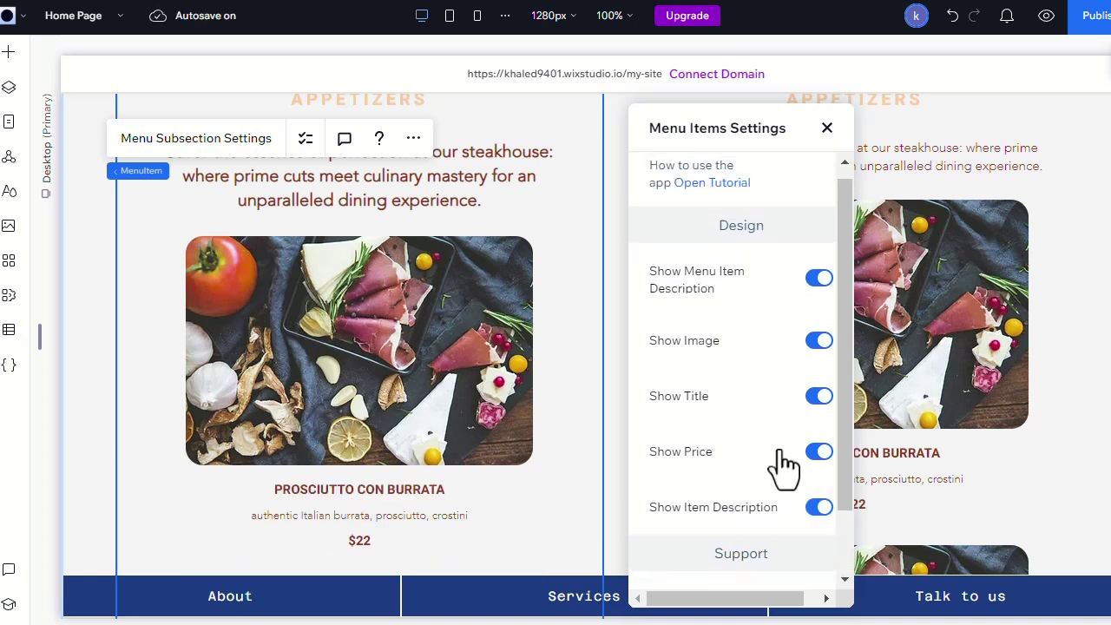
{"action": "scroll", "coordinate": [783, 466], "scroll_direction": "up", "scroll_amount": 1}
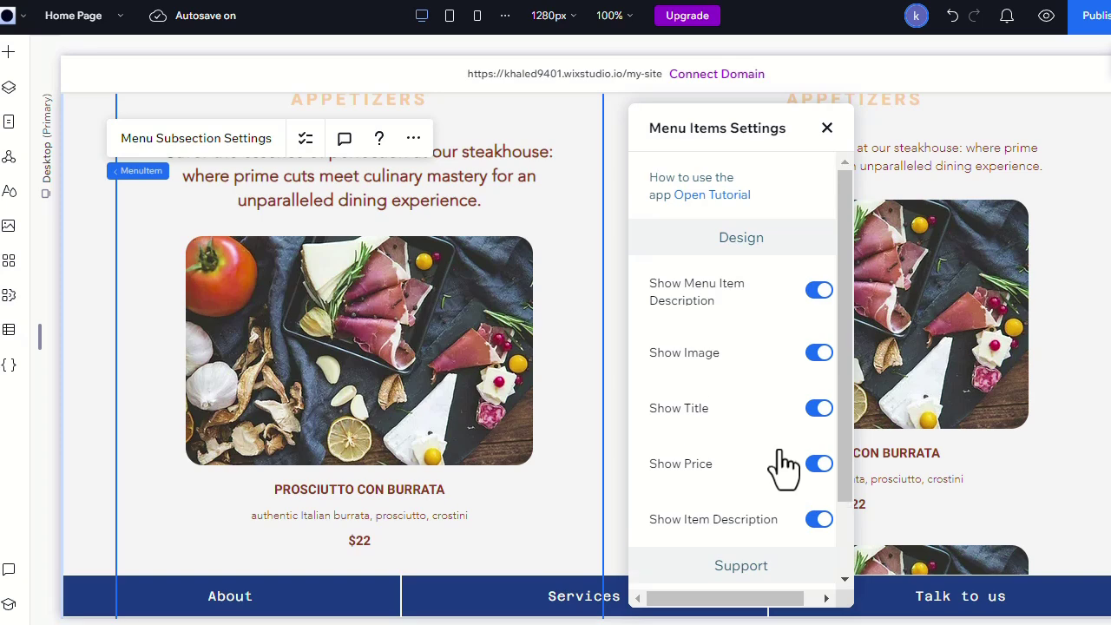
{"action": "left_click", "coordinate": [825, 128]}
Publish the site and dismiss the Congratulations confirmation.
{"action": "scroll", "coordinate": [835, 314], "scroll_direction": "up", "scroll_amount": 1}
{"action": "scroll", "coordinate": [834, 309], "scroll_direction": "up", "scroll_amount": 3}
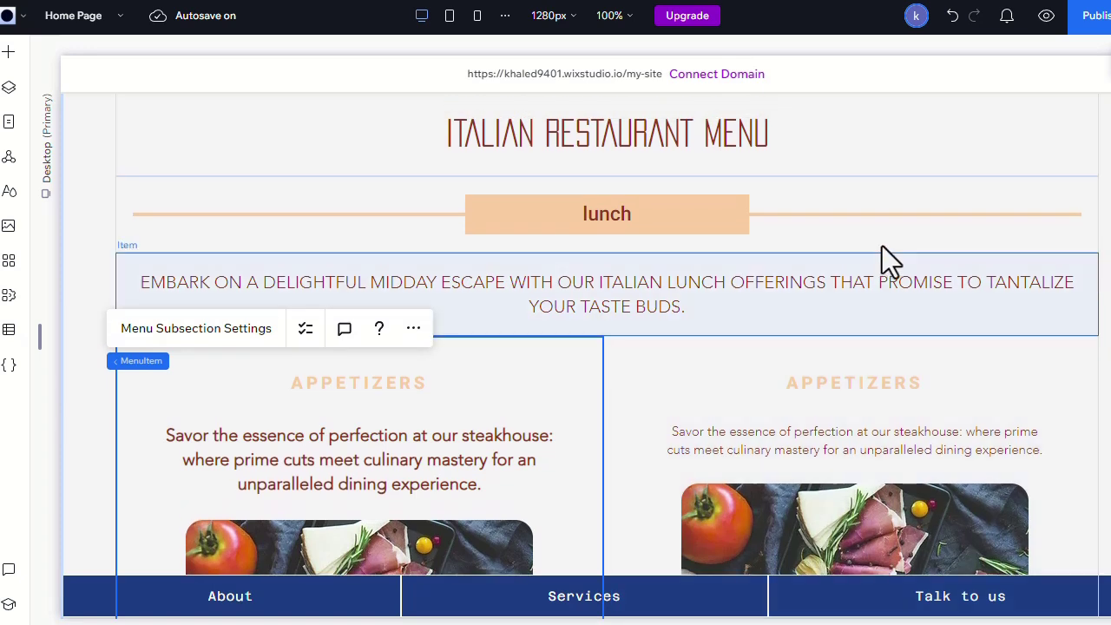
{"action": "left_click", "coordinate": [1085, 25]}
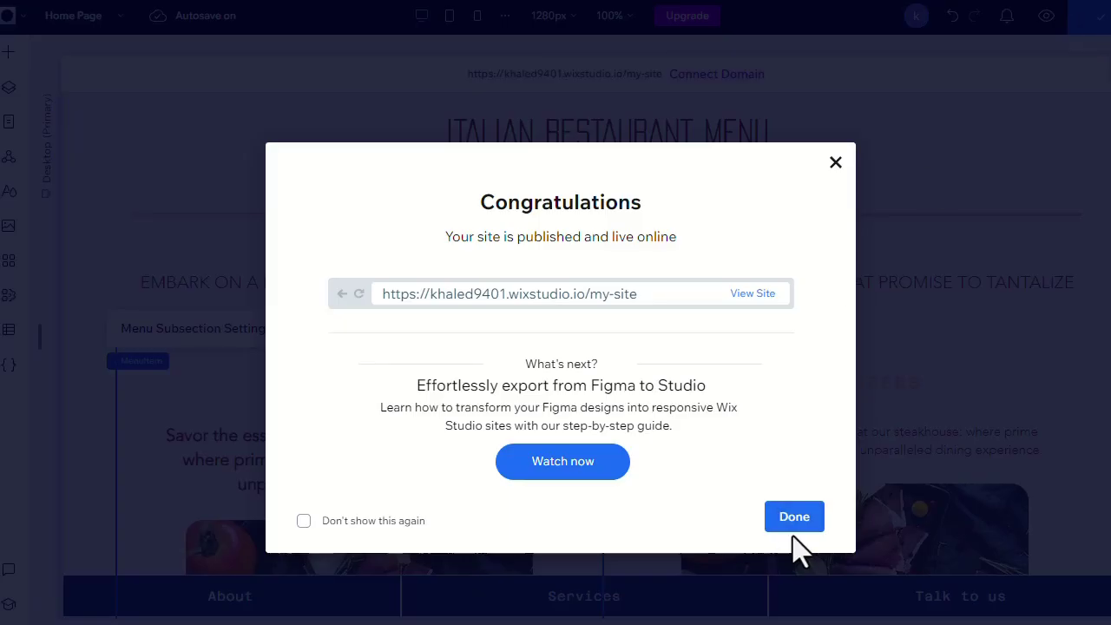
{"action": "left_click", "coordinate": [792, 526]}
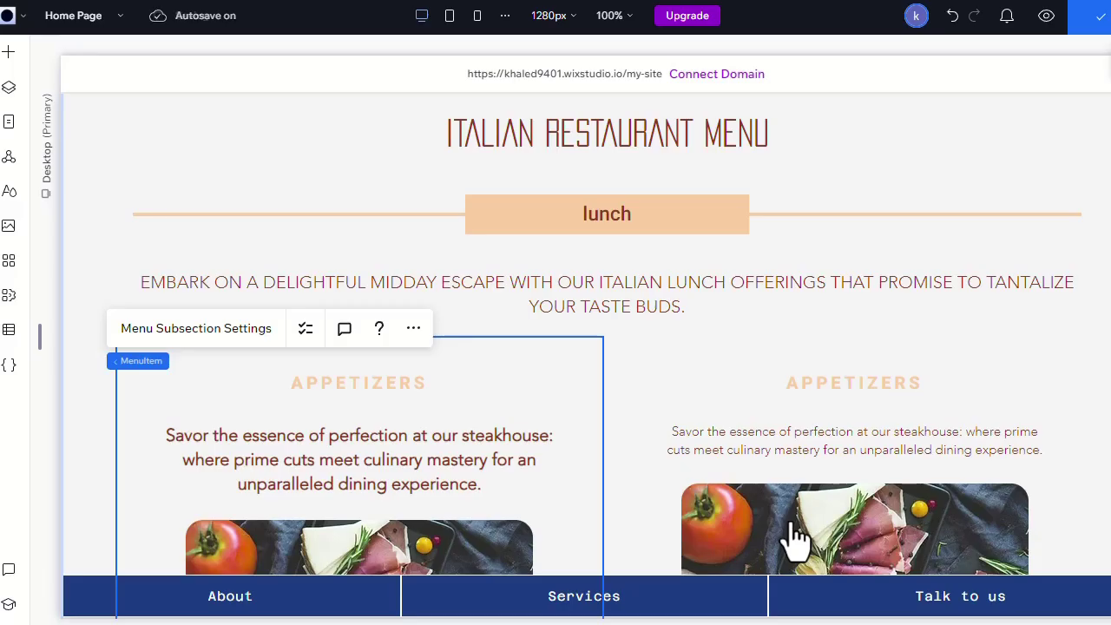